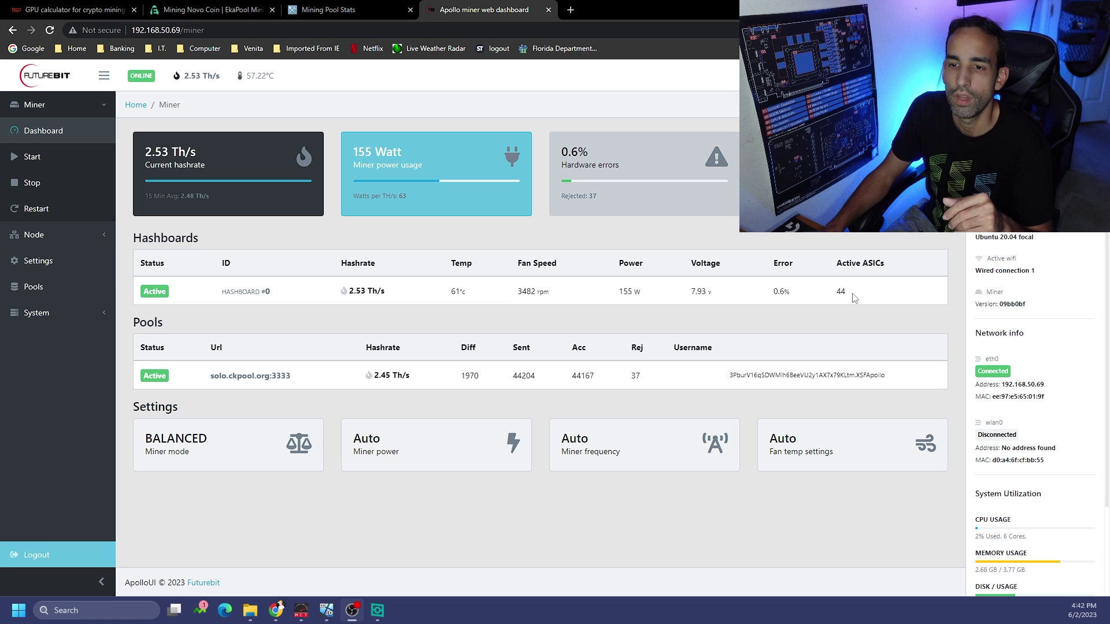
Highlight the 44 active ASICs, hashboard voltage and power draw figures, then go to Settings.
drag(851, 297, 828, 296)
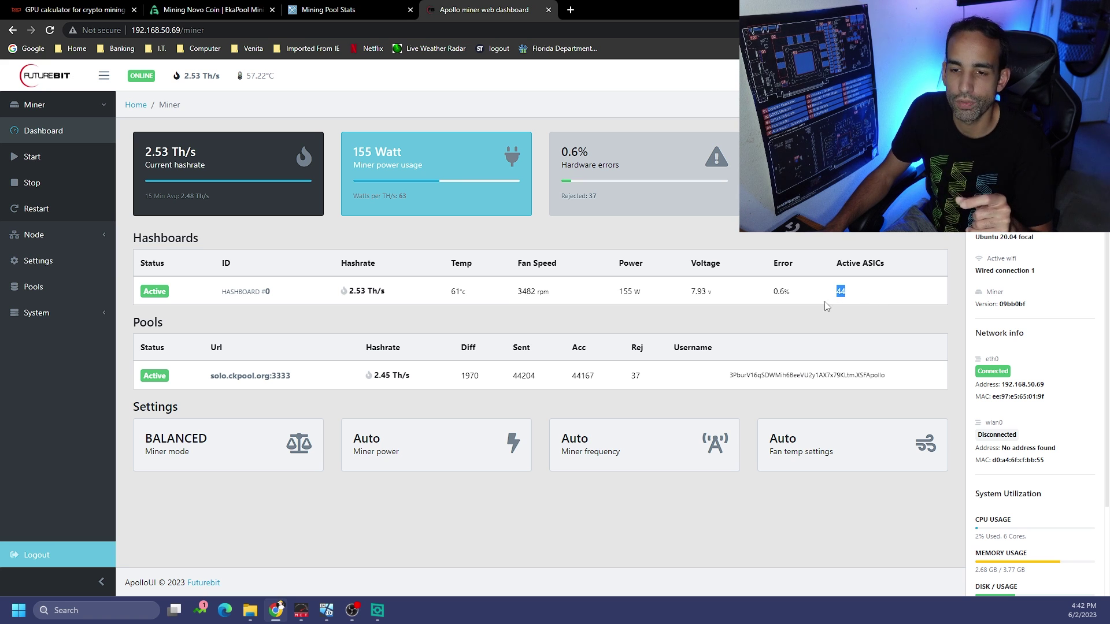
drag(711, 294, 697, 294)
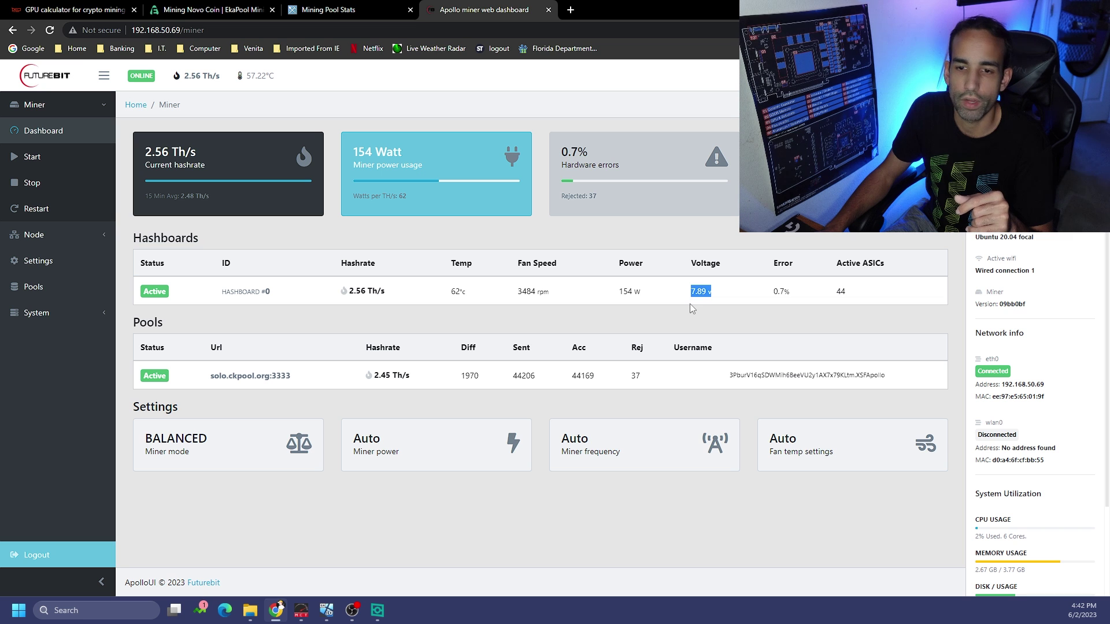
drag(652, 296, 602, 297)
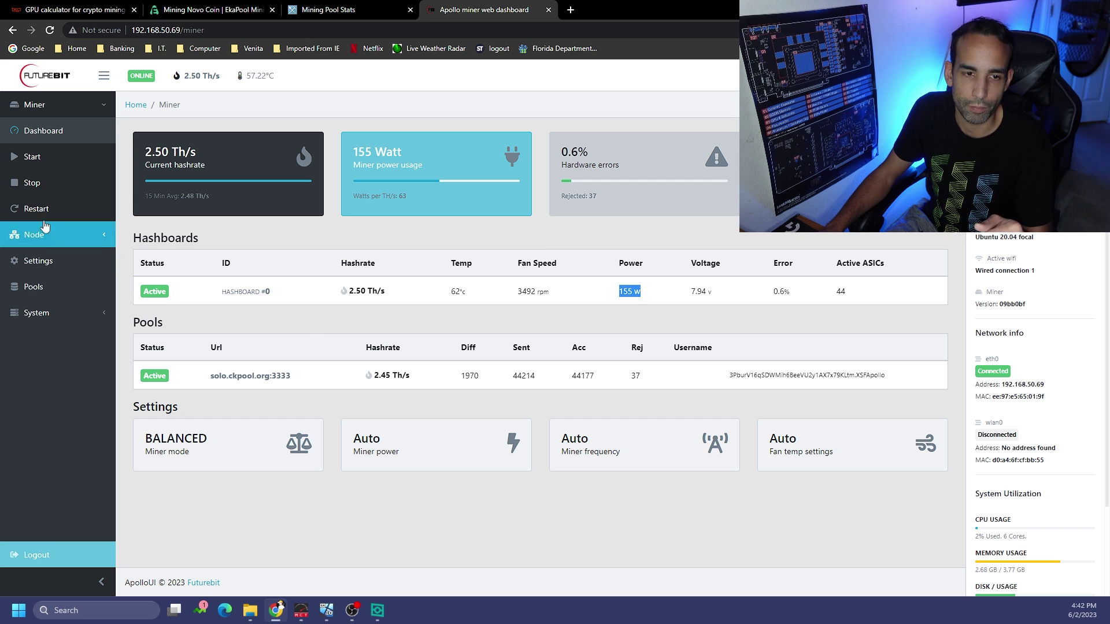
click(63, 264)
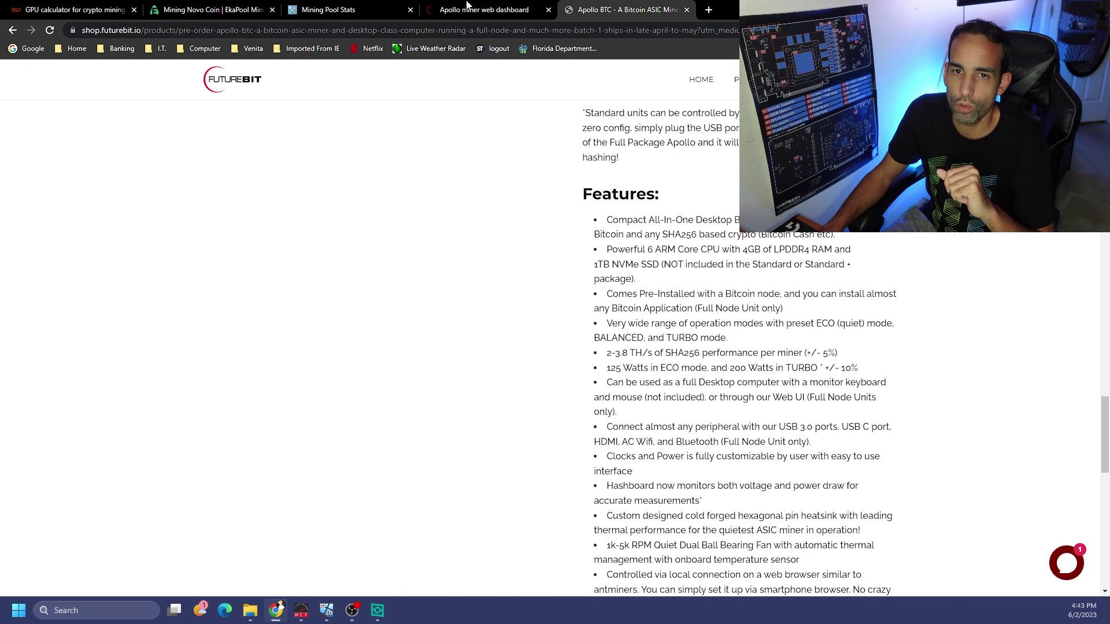
On the Apollo BTC product page, highlight the advertised 2-3.8 TH/s performance.
click(469, 8)
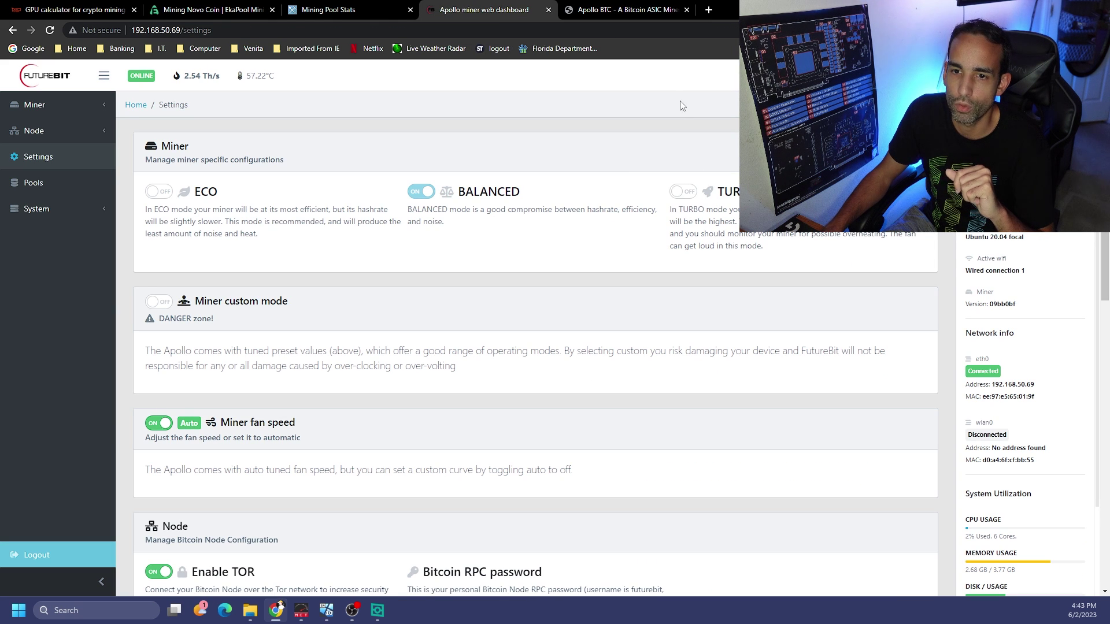
click(627, 8)
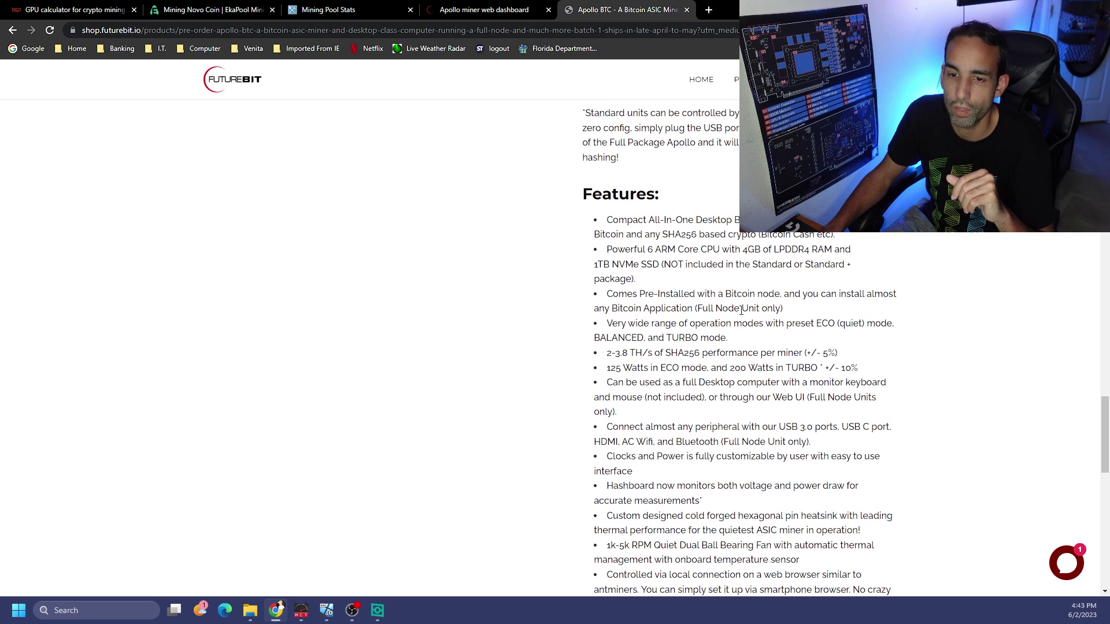
drag(607, 354, 626, 358)
click(622, 358)
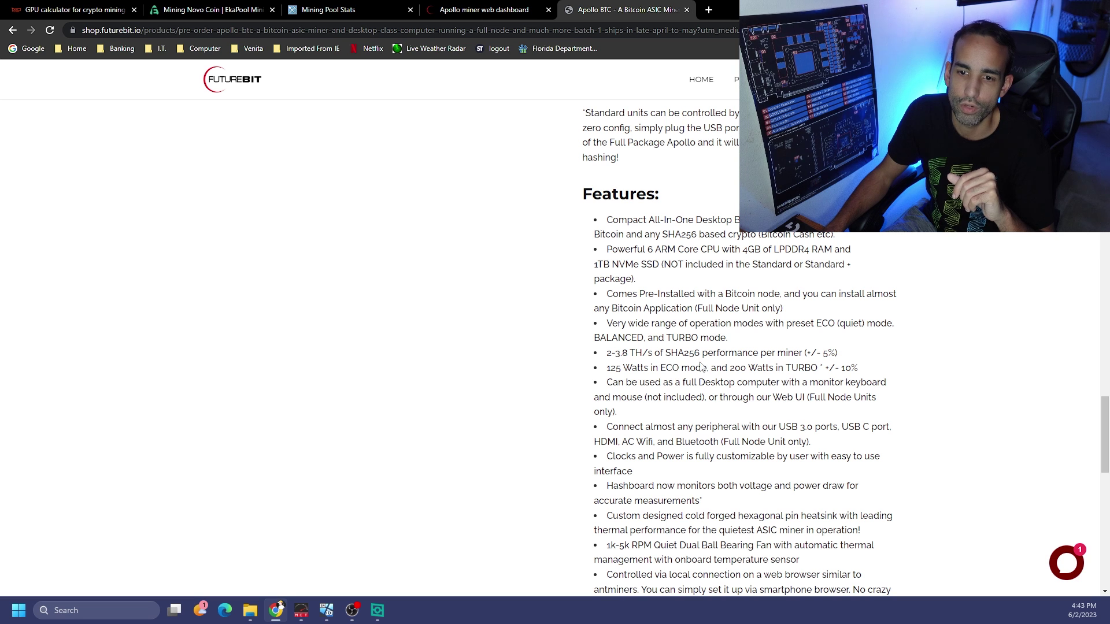
Highlight the 125 W ECO mode figure, then return to the miner settings tab.
click(507, 7)
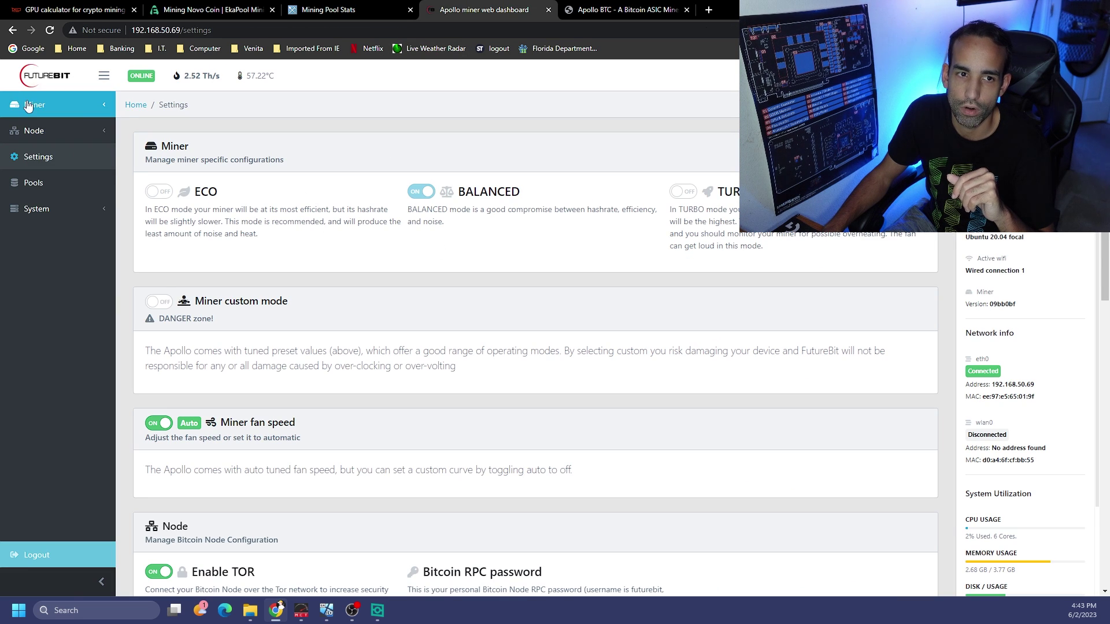
click(627, 9)
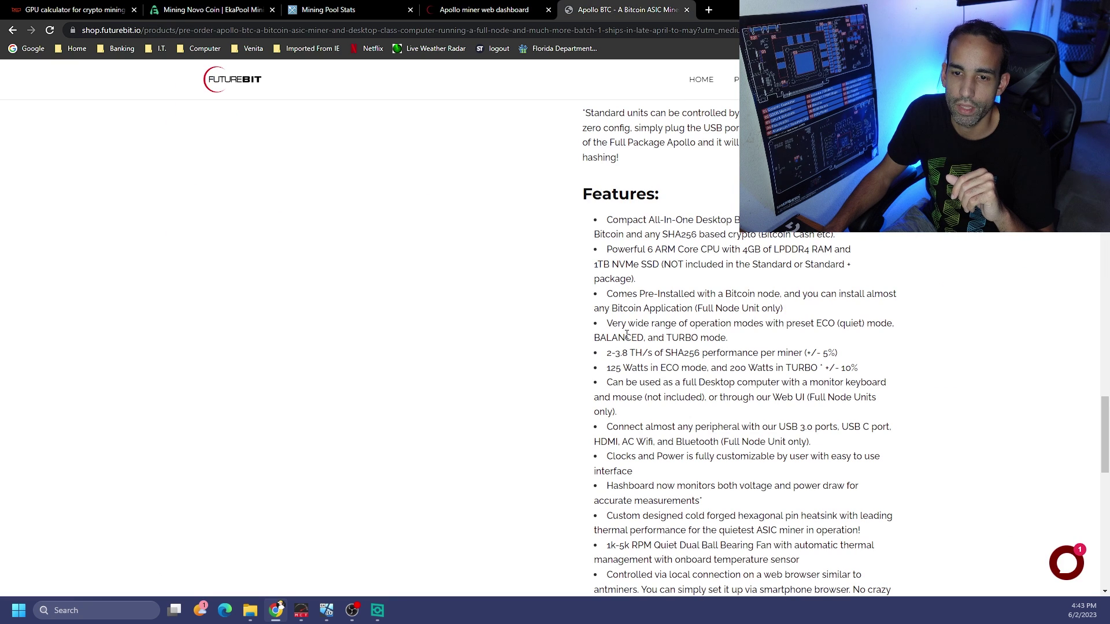
drag(609, 370, 622, 371)
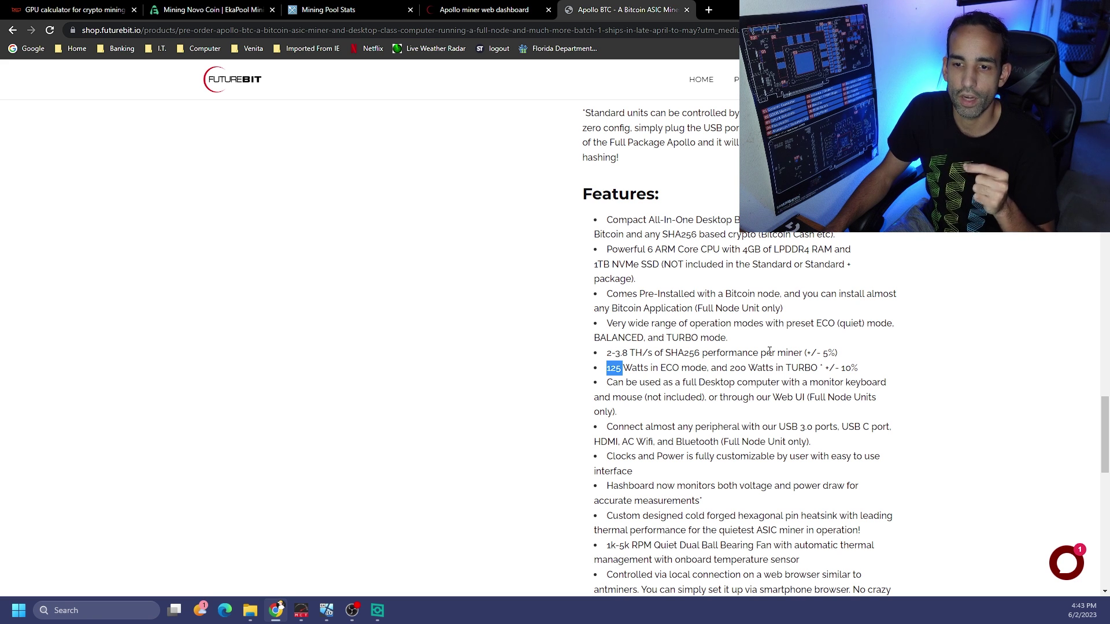
click(495, 13)
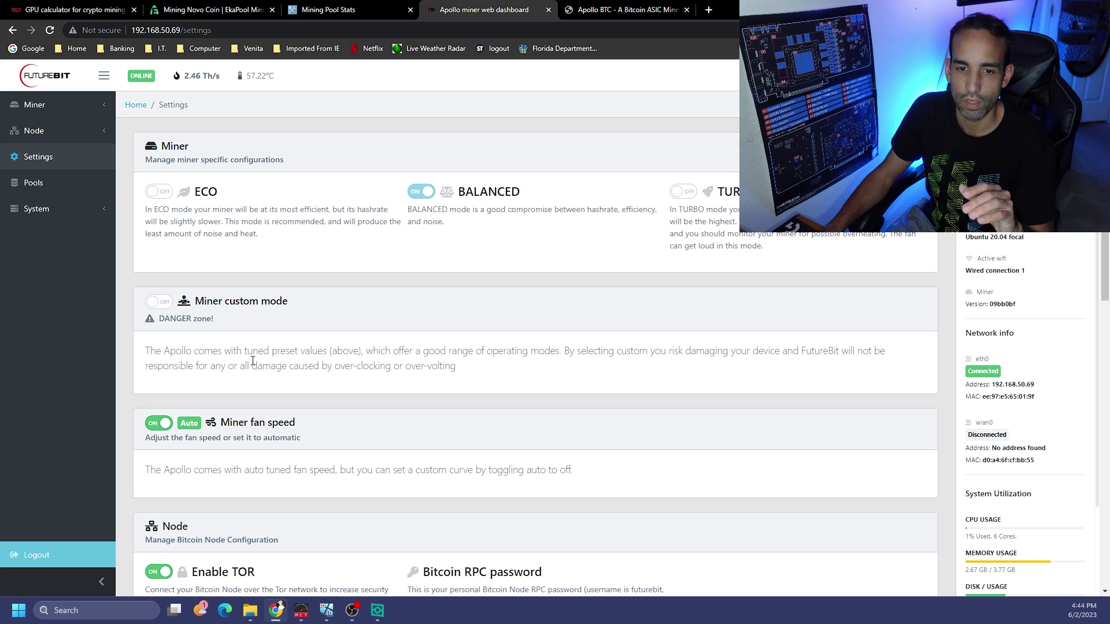
Turn on custom mode with power at 50% and frequency at 39.
click(164, 302)
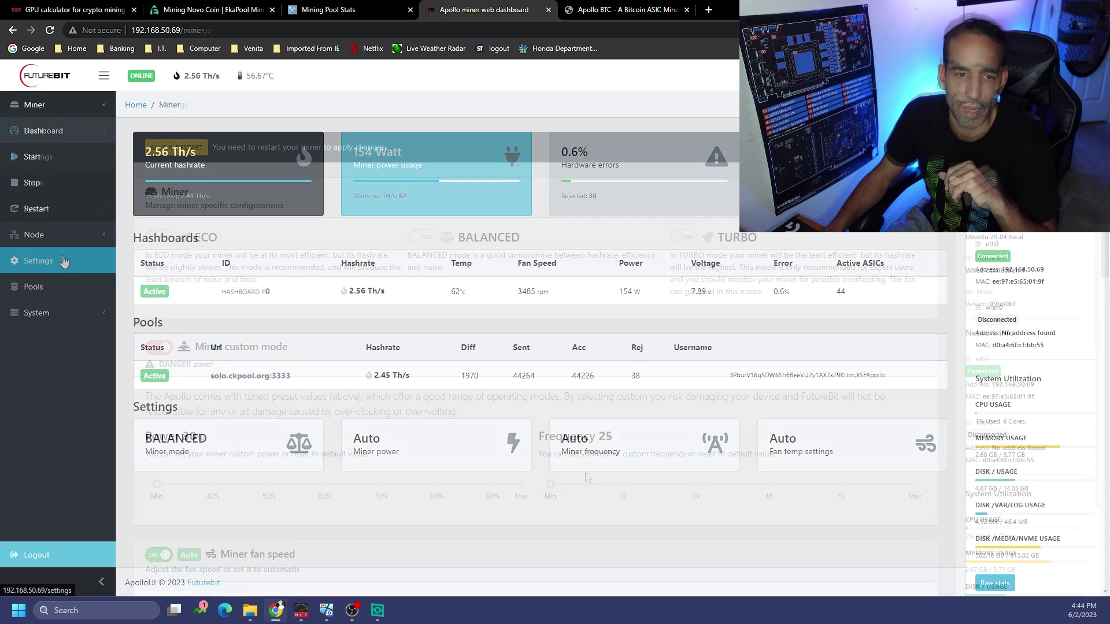
click(64, 257)
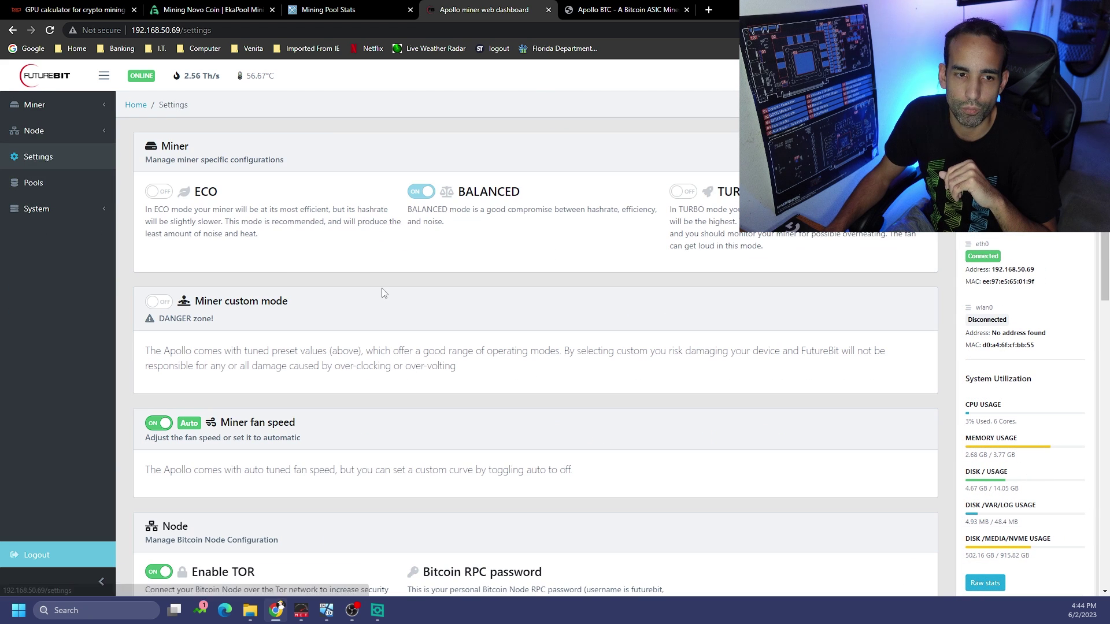
click(165, 303)
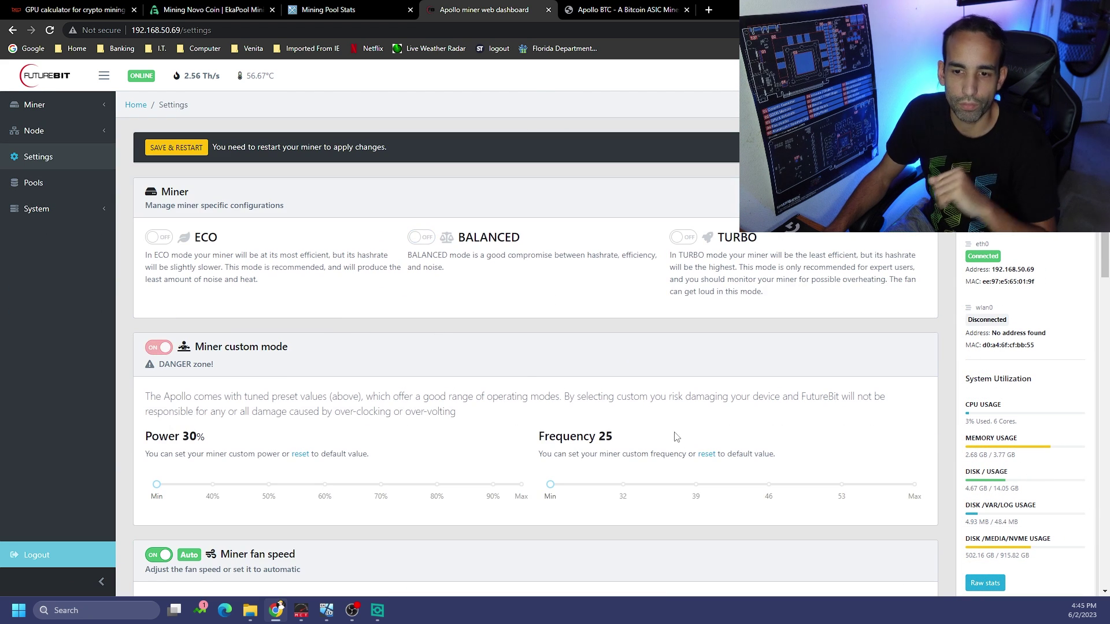
click(324, 485)
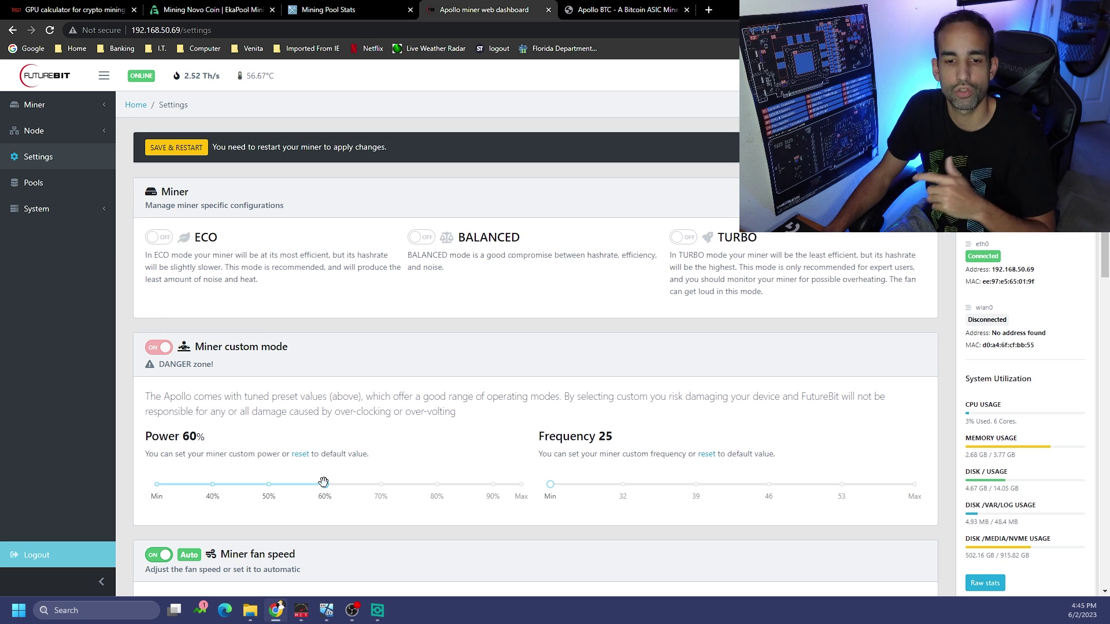
click(697, 486)
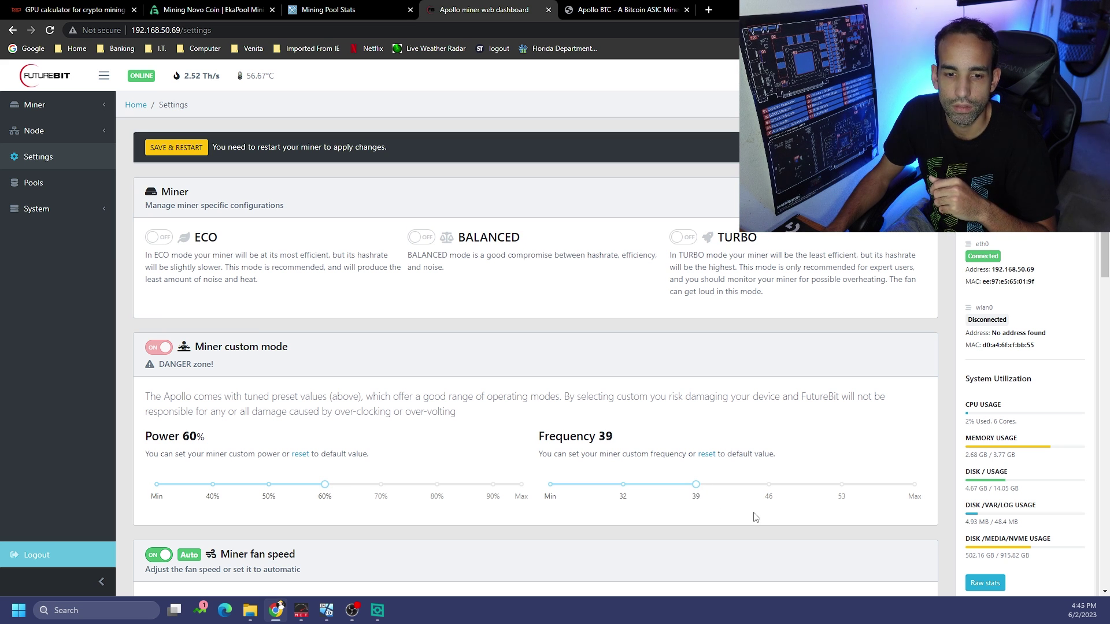
click(269, 485)
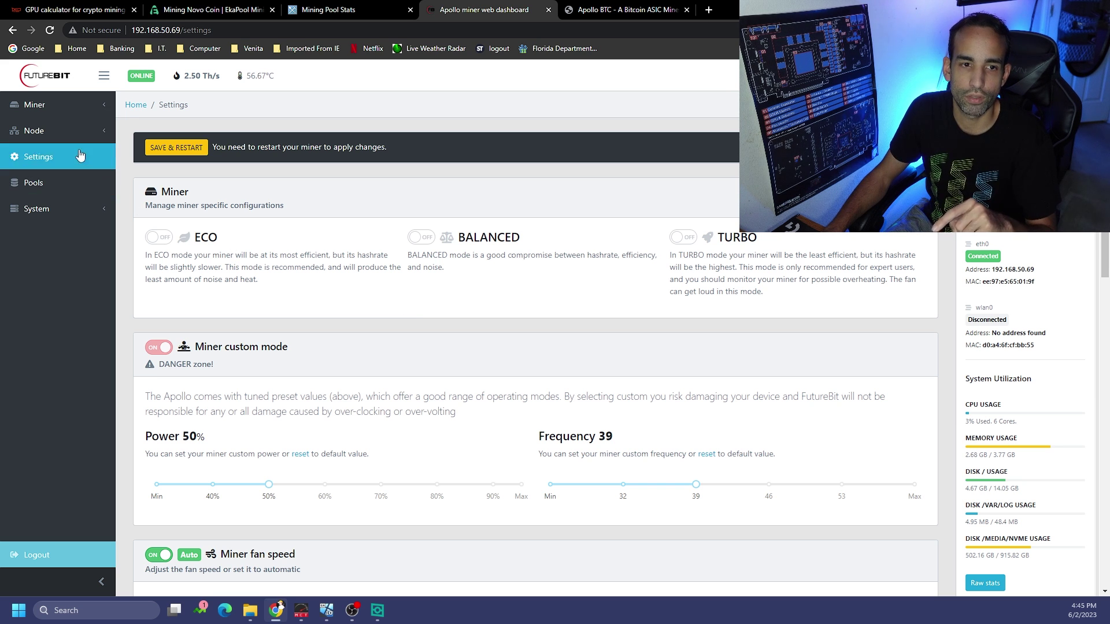
click(52, 110)
Check the dashboard's new hashrate and power, highlighting the 39 MHz frequency value.
click(47, 131)
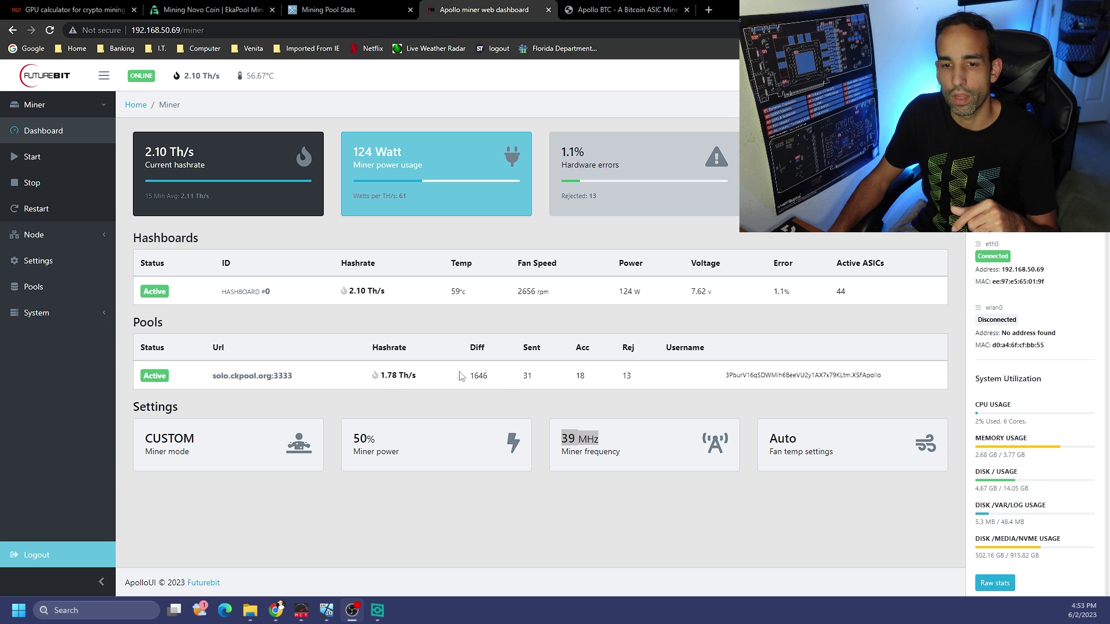
click(545, 426)
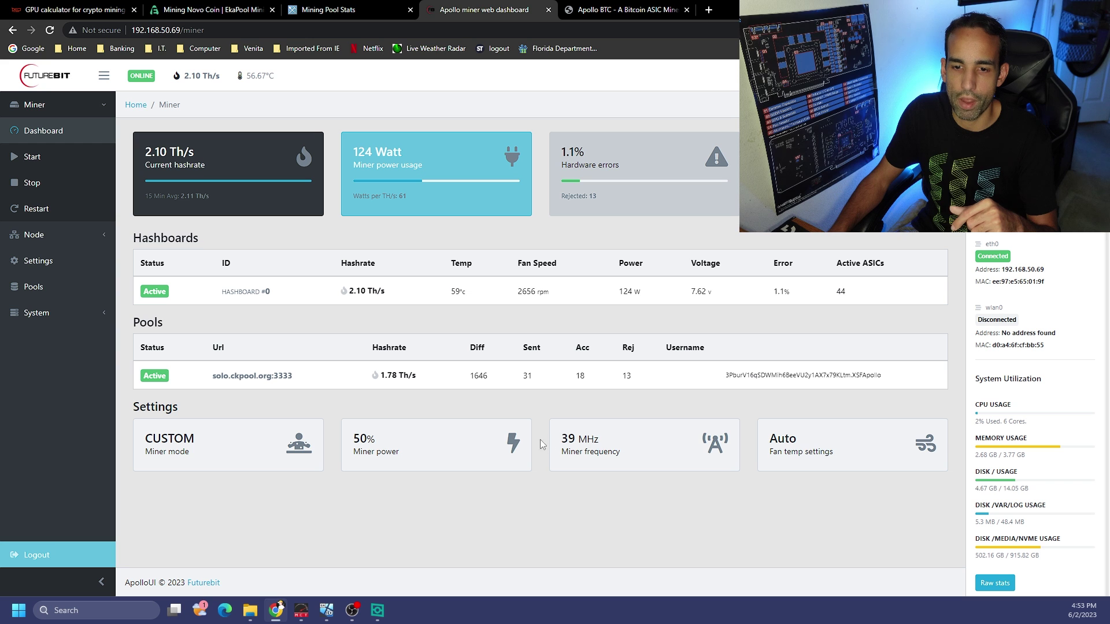
drag(558, 441, 630, 445)
click(629, 449)
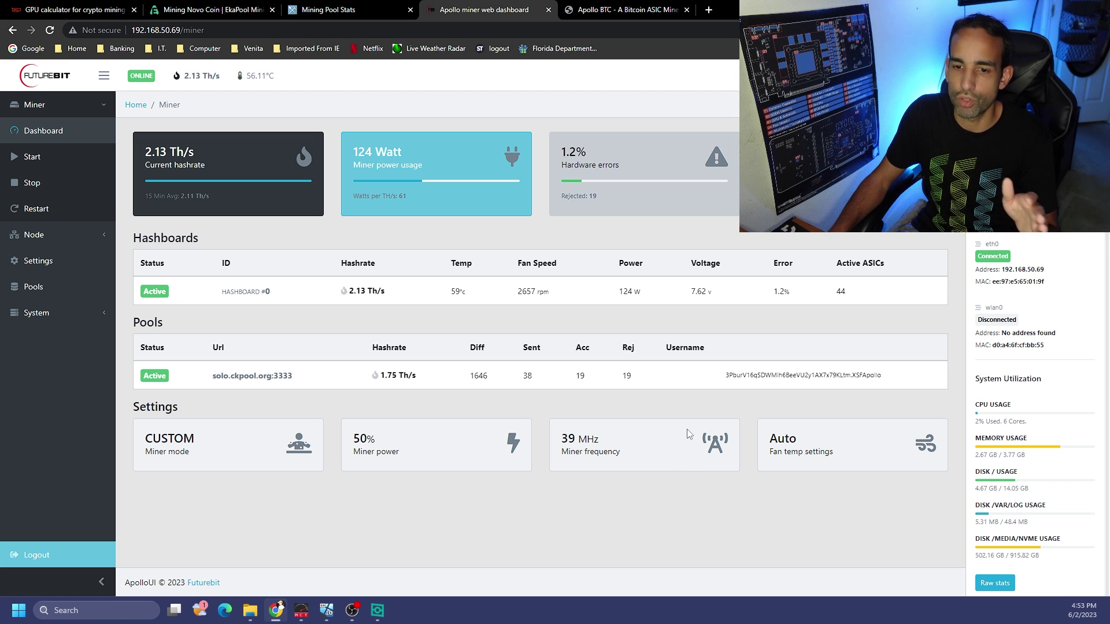
Switch the miner back to BALANCED mode and save with a restart.
click(60, 261)
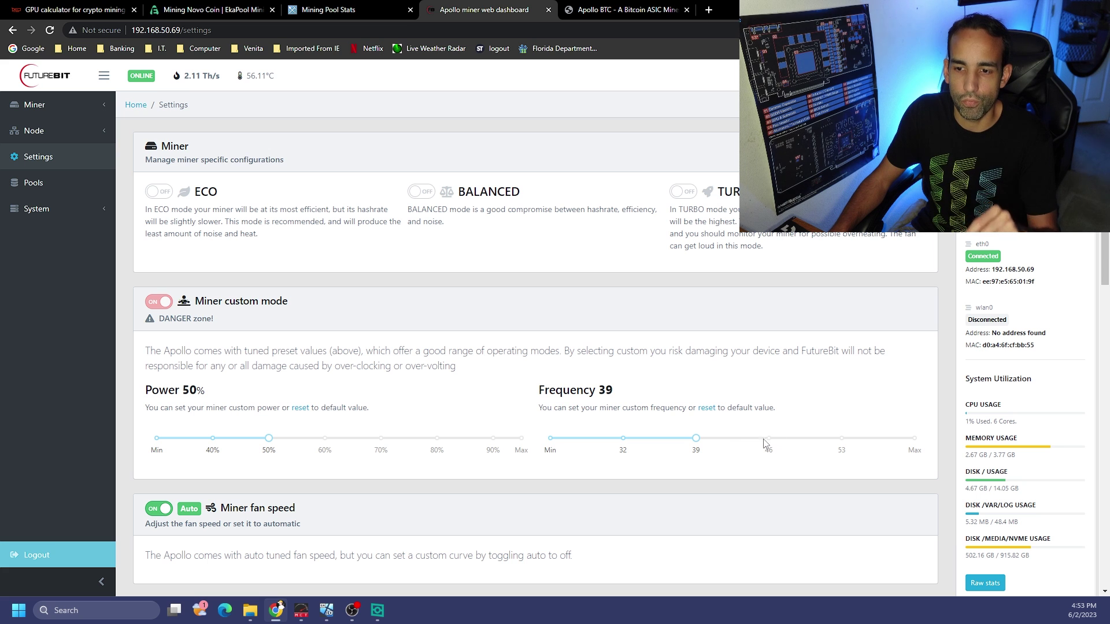
click(422, 192)
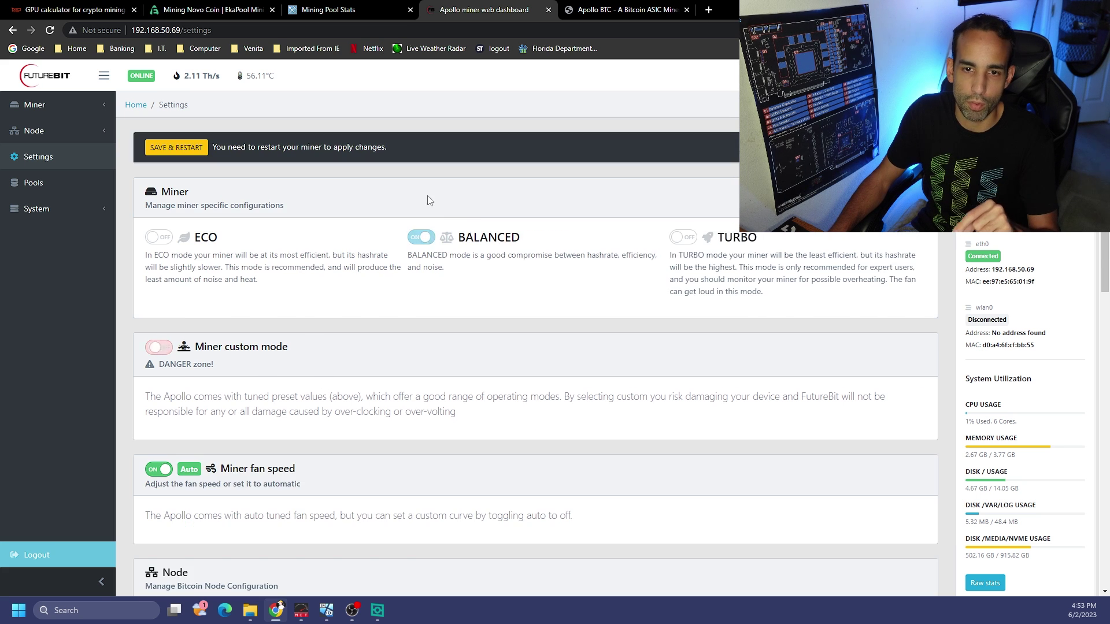
click(176, 147)
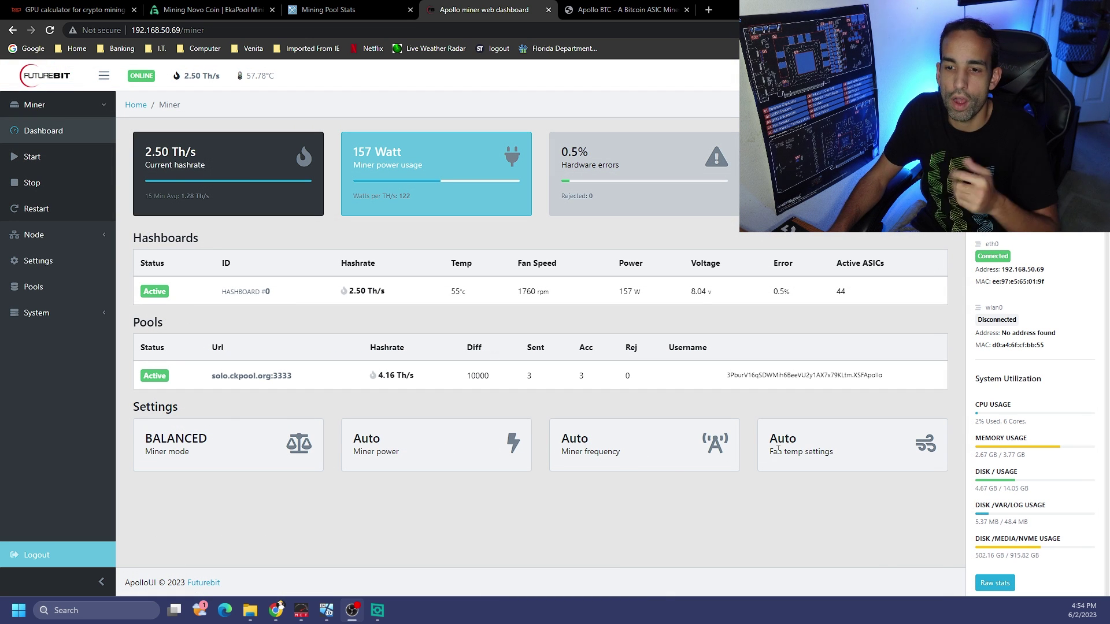
Enable custom mode with power raised to 70% and frequency to 46.
click(61, 263)
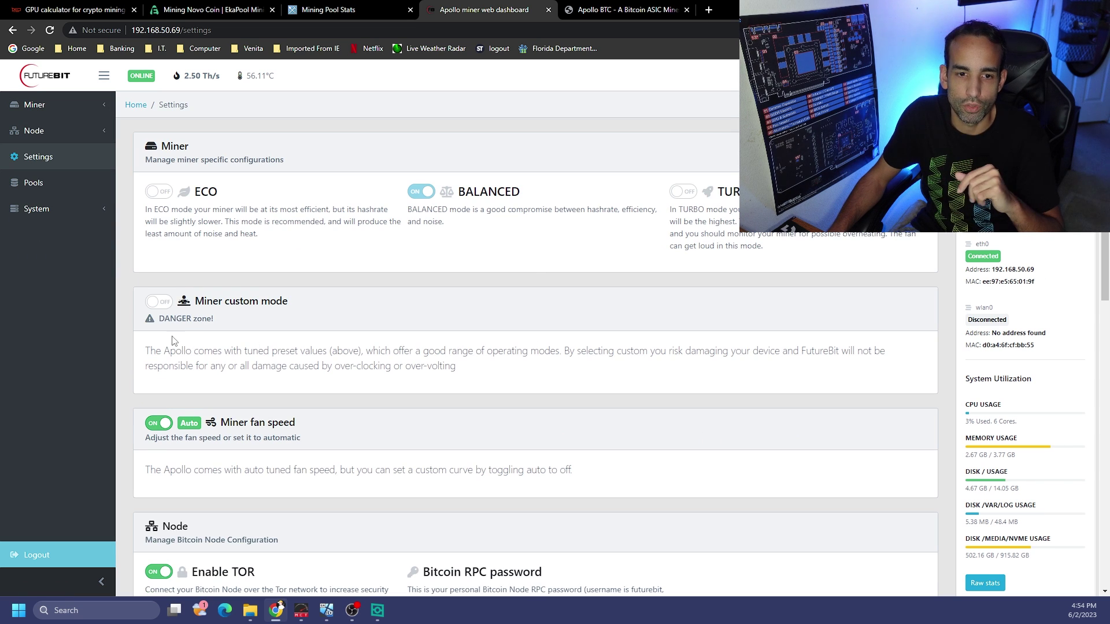
click(160, 303)
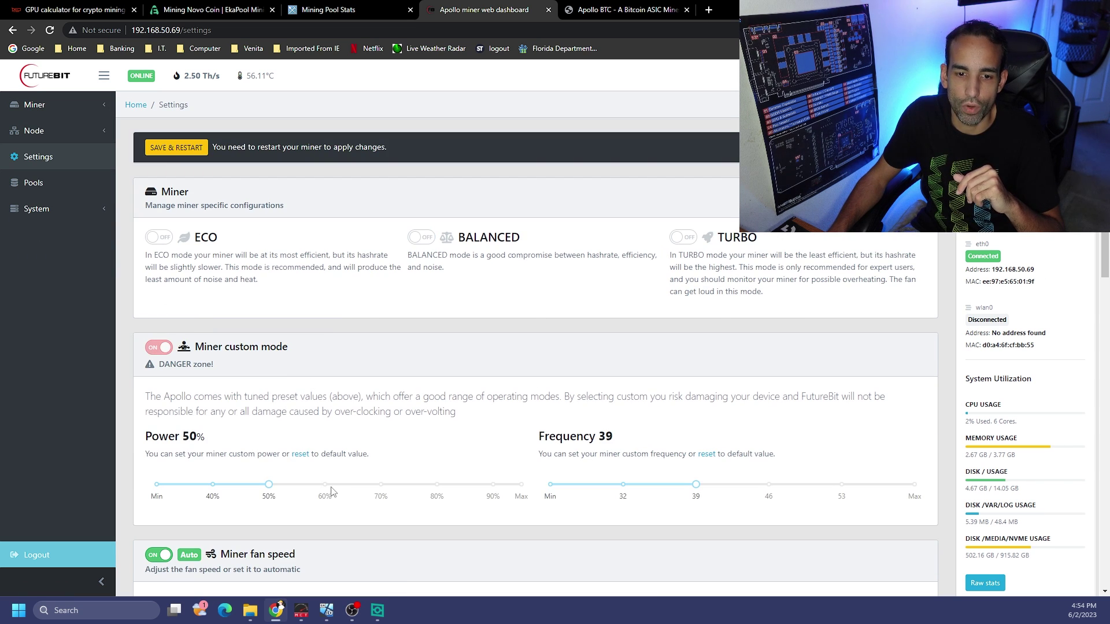
click(380, 486)
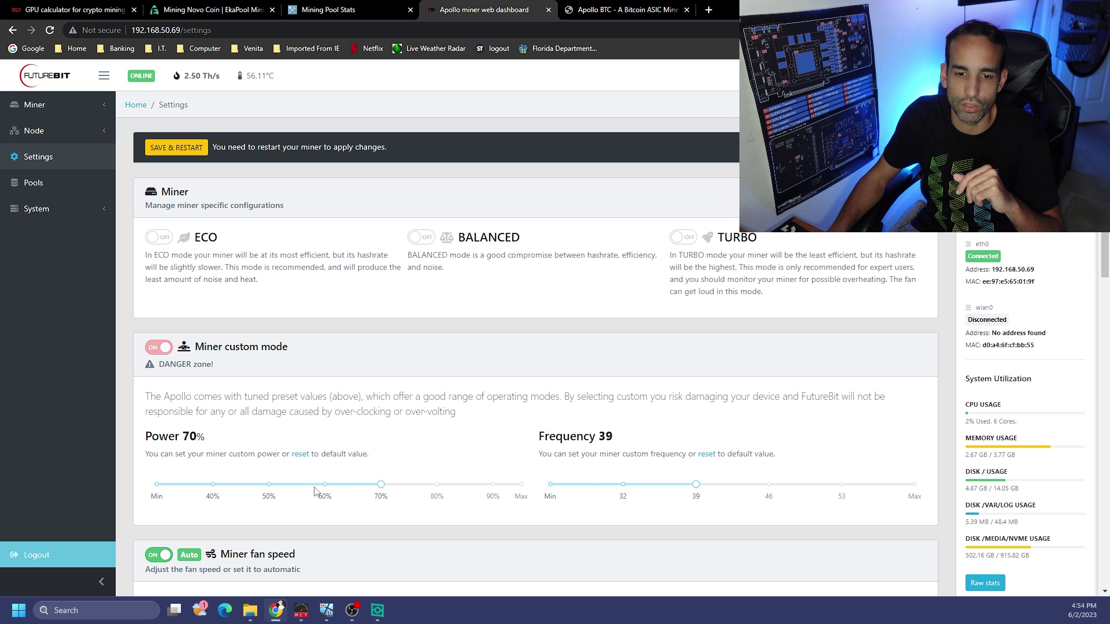
click(768, 484)
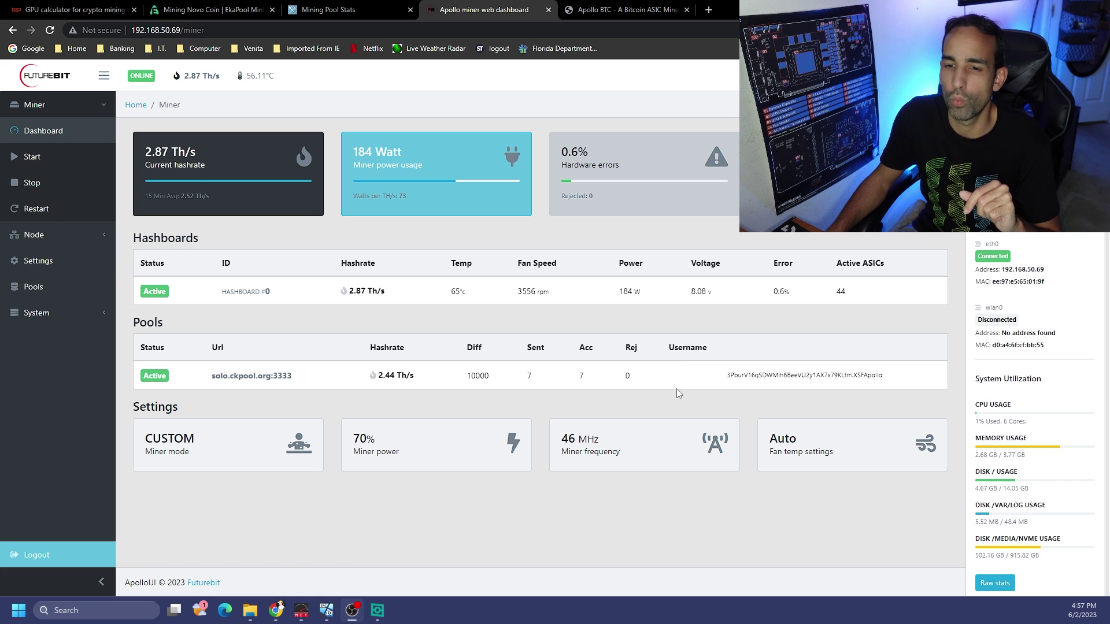
drag(689, 292, 707, 294)
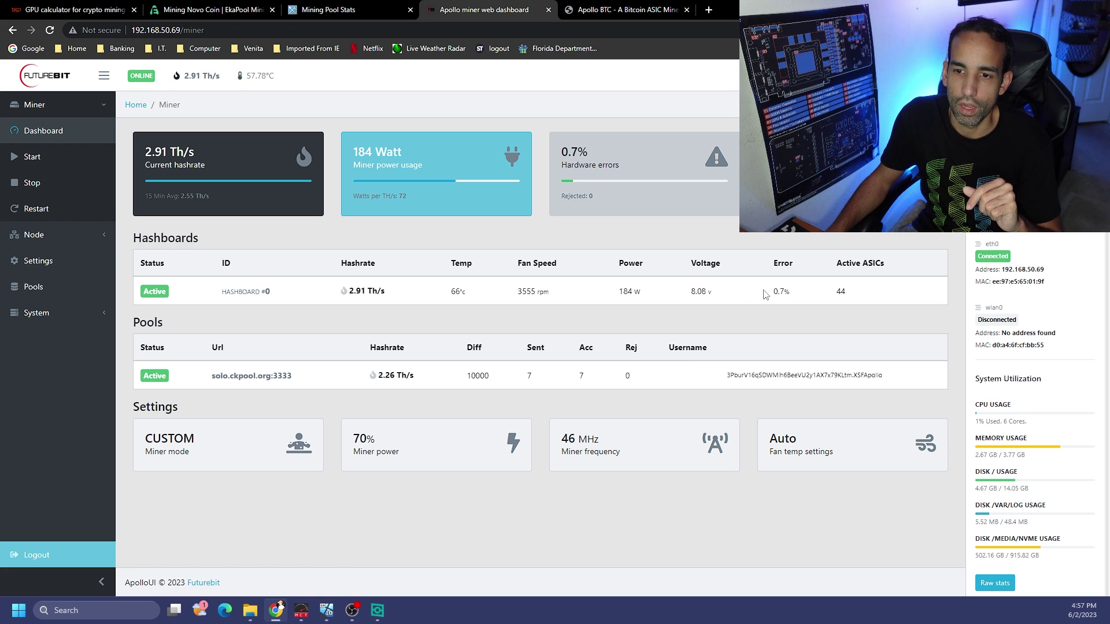
drag(770, 294, 804, 301)
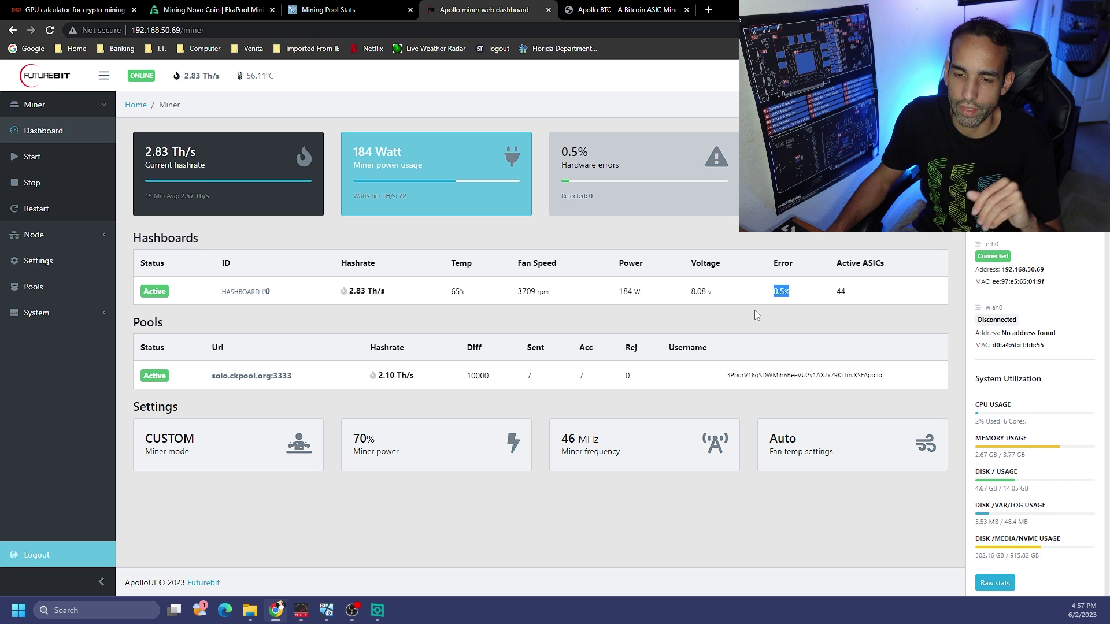
double_click(566, 439)
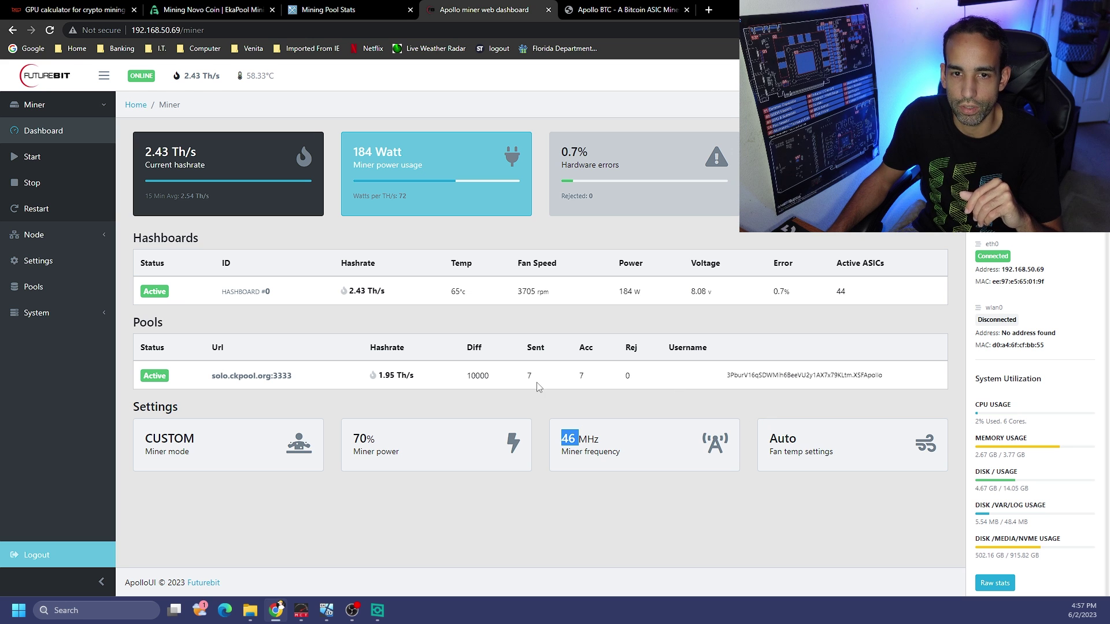
click(68, 261)
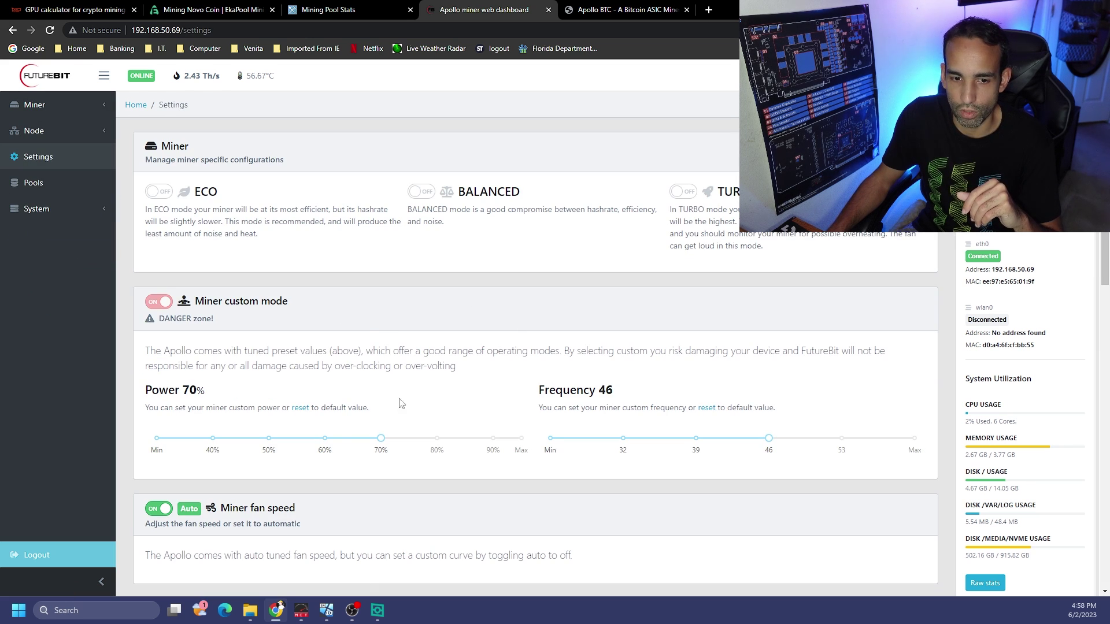
Set manual fan control starting at 50°C with maximum at 70°C, and save.
click(155, 509)
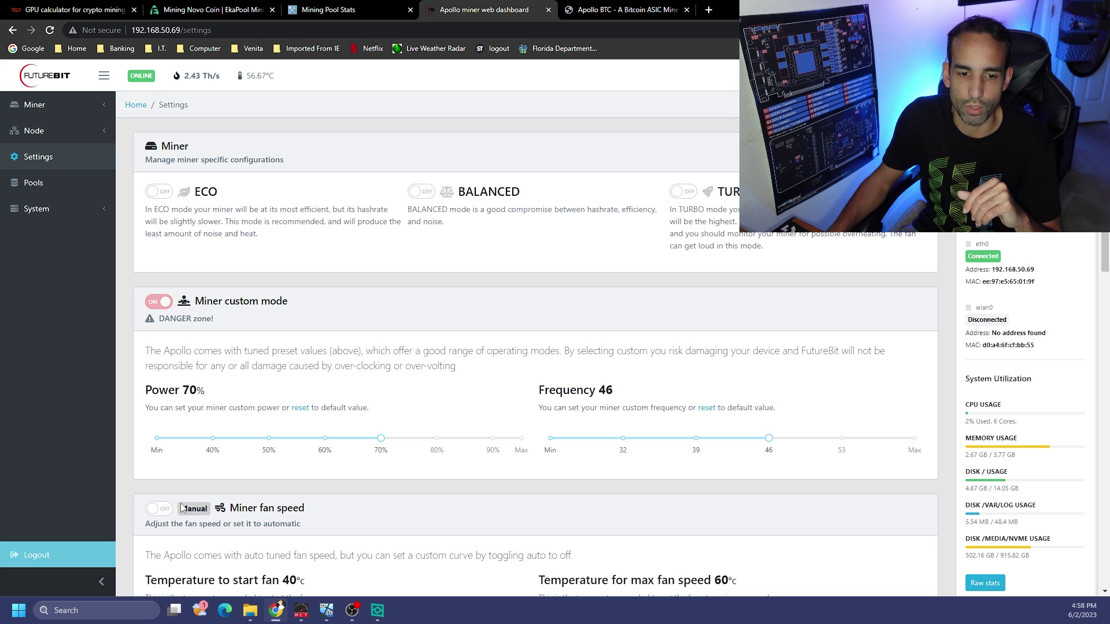
scroll(492, 466, down, 2)
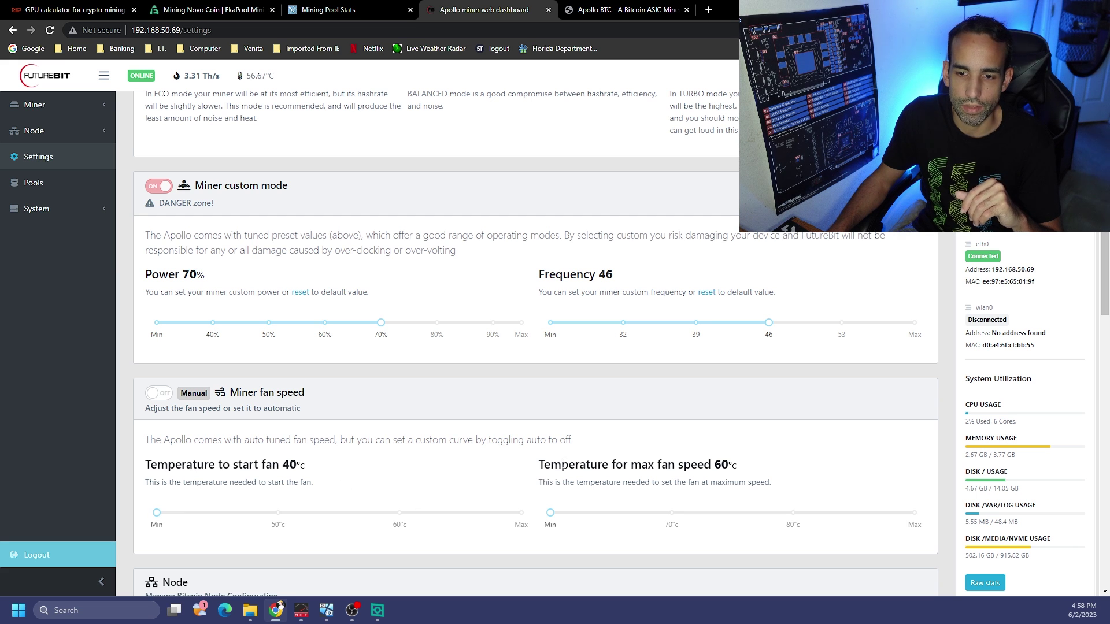
key(alt+Left)
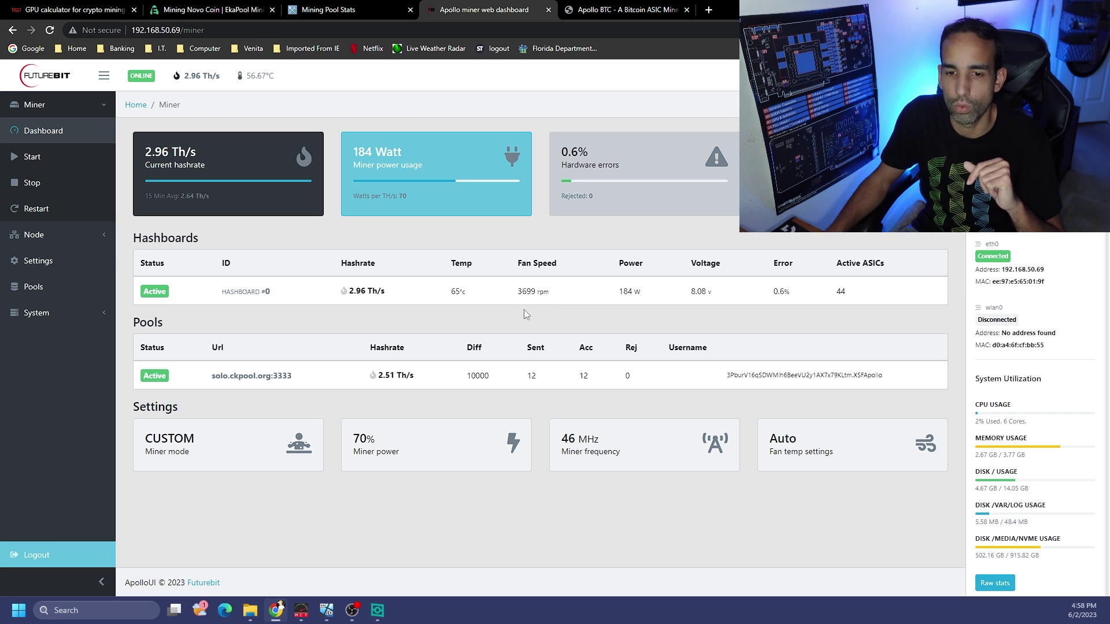
click(51, 261)
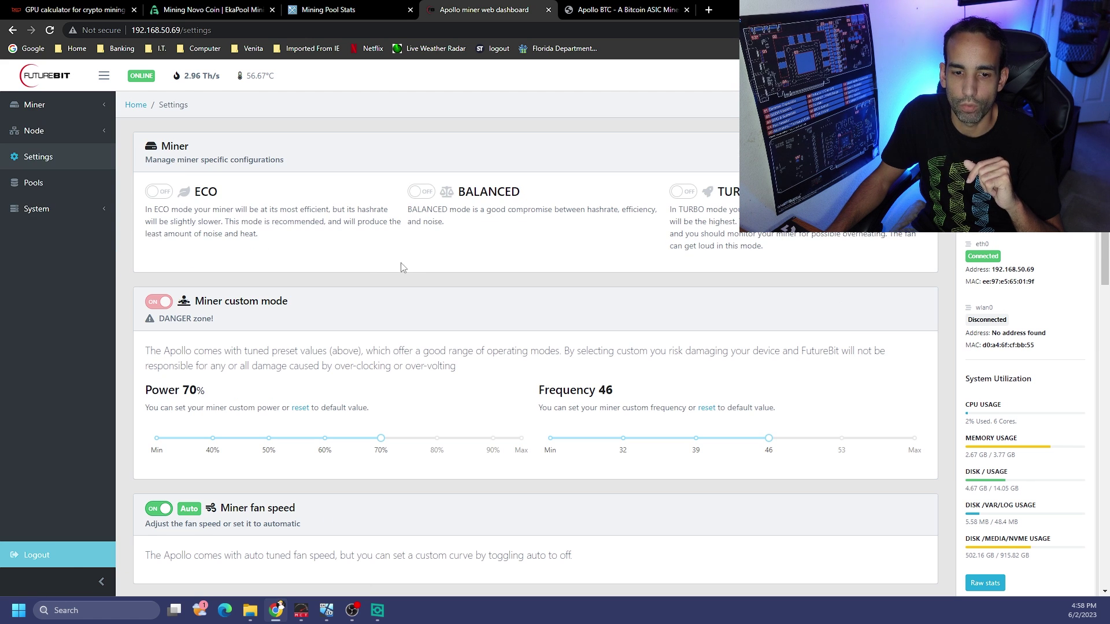
click(159, 508)
scroll(662, 520, down, 2)
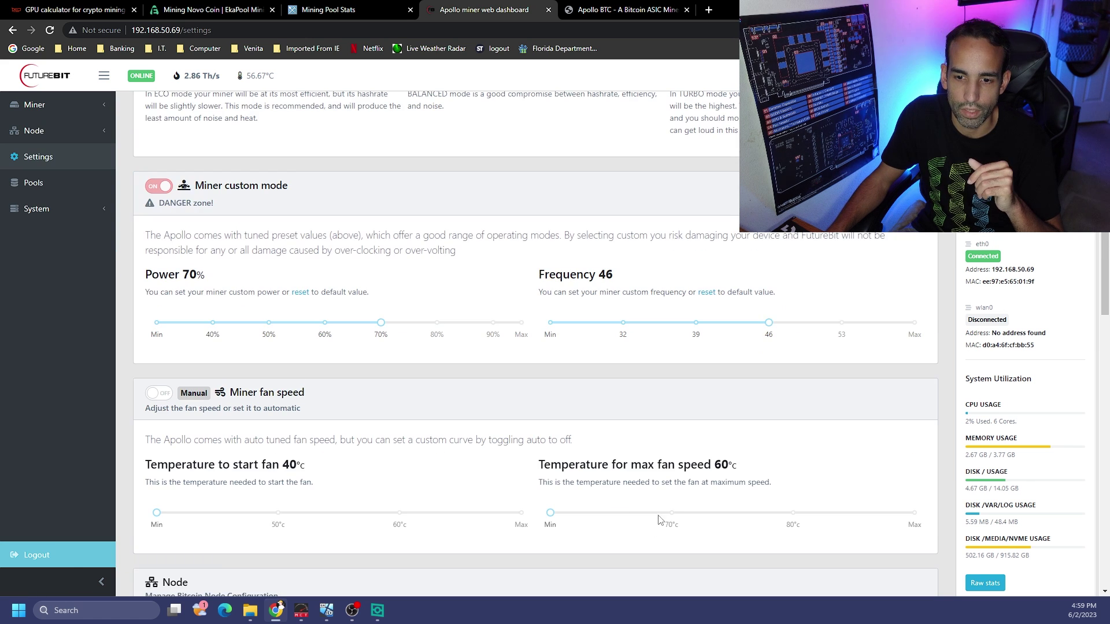
click(278, 513)
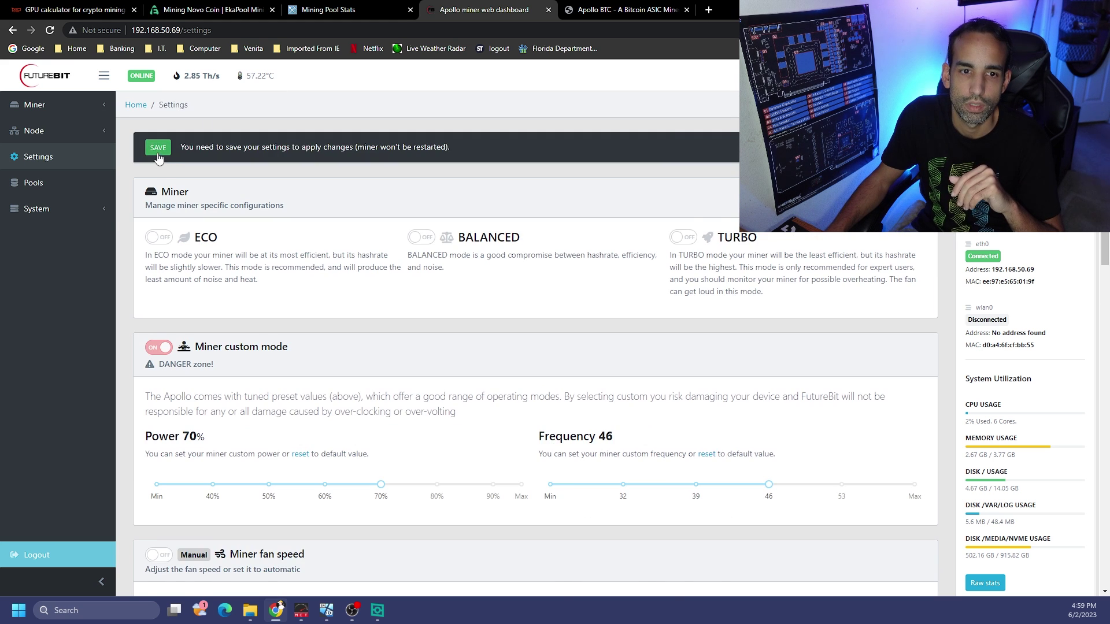
click(156, 147)
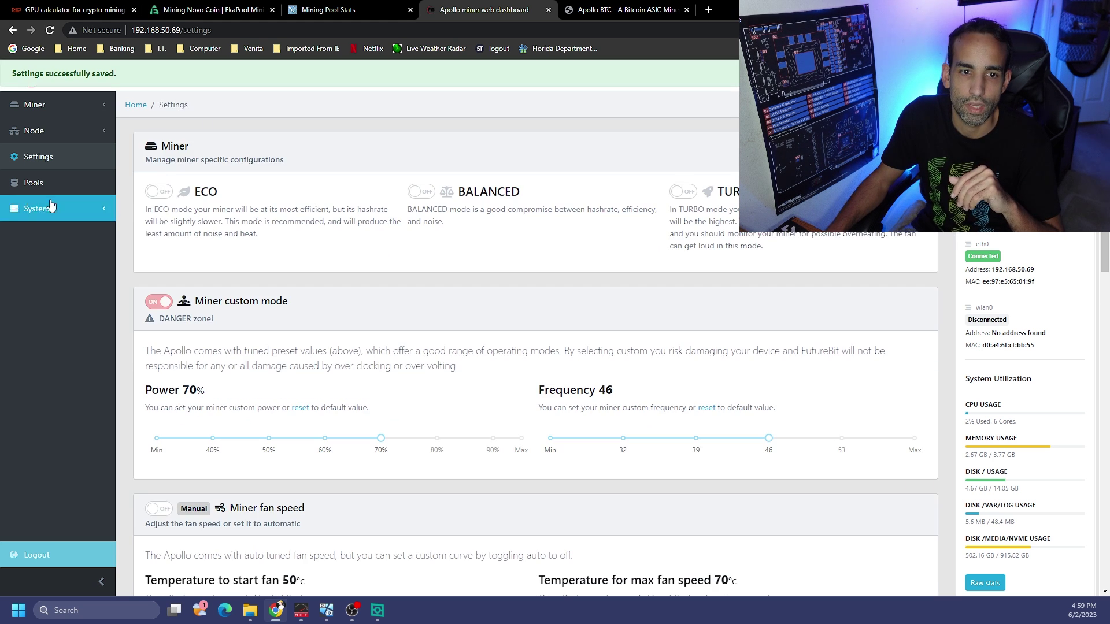
click(61, 107)
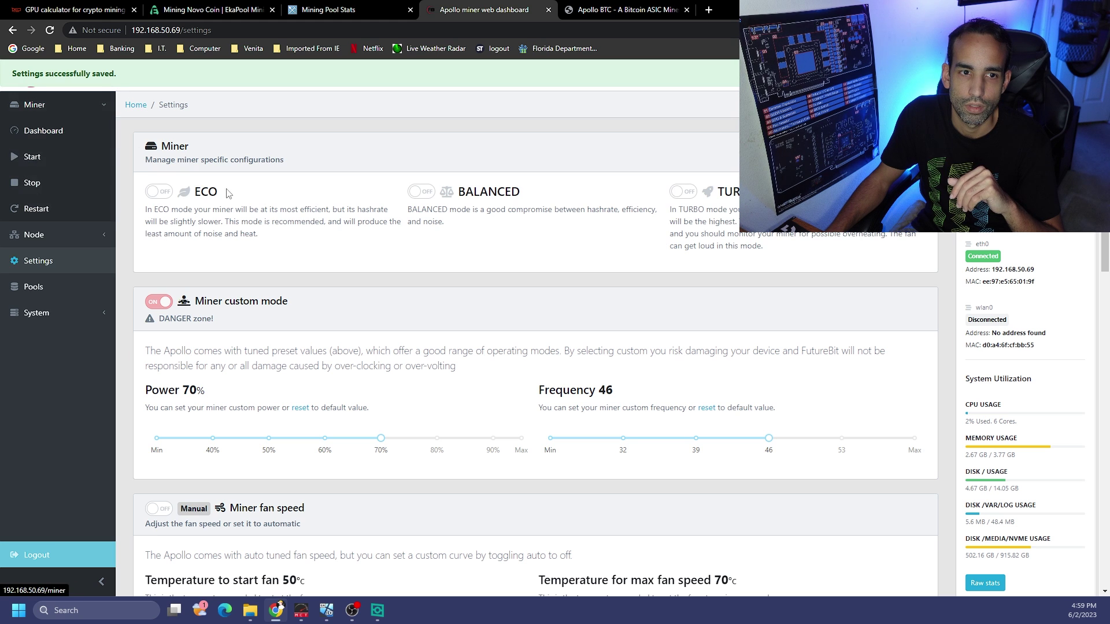
View the dashboard showing fan 50°/70°C and about 2.82 TH/s at 183 W.
click(43, 131)
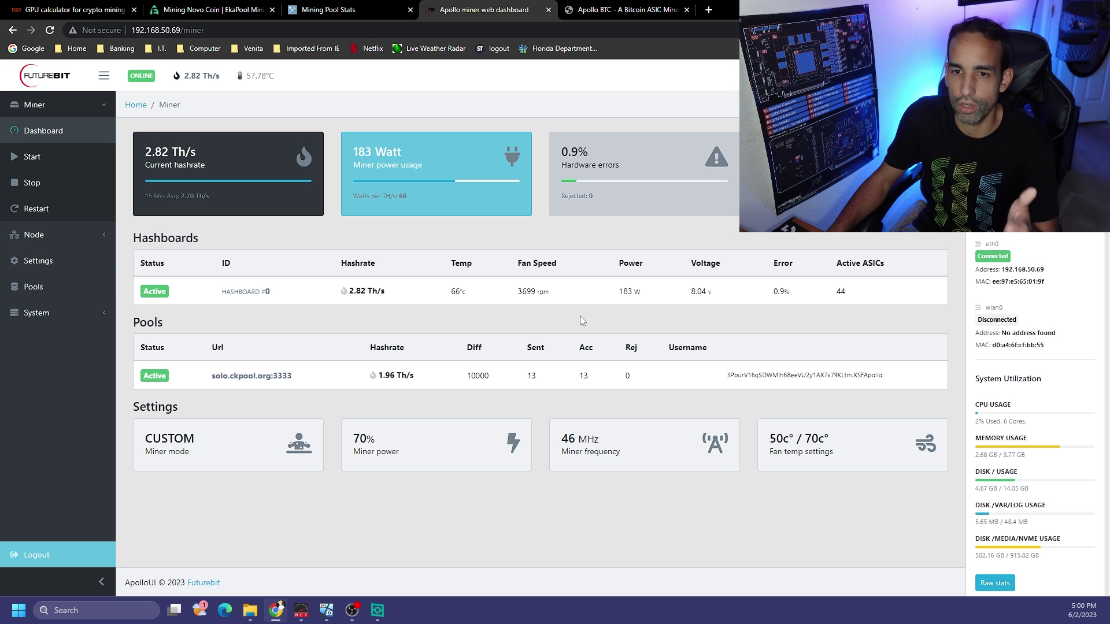
click(77, 273)
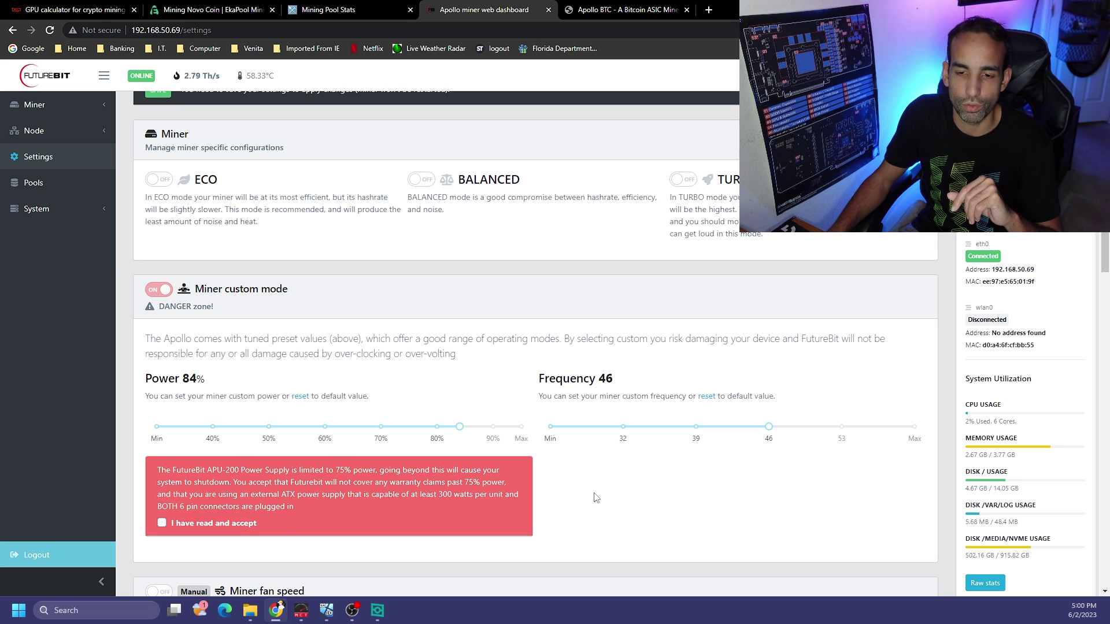
Accept the power-supply warning, set power 90% and frequency 58, and save with restart.
click(161, 523)
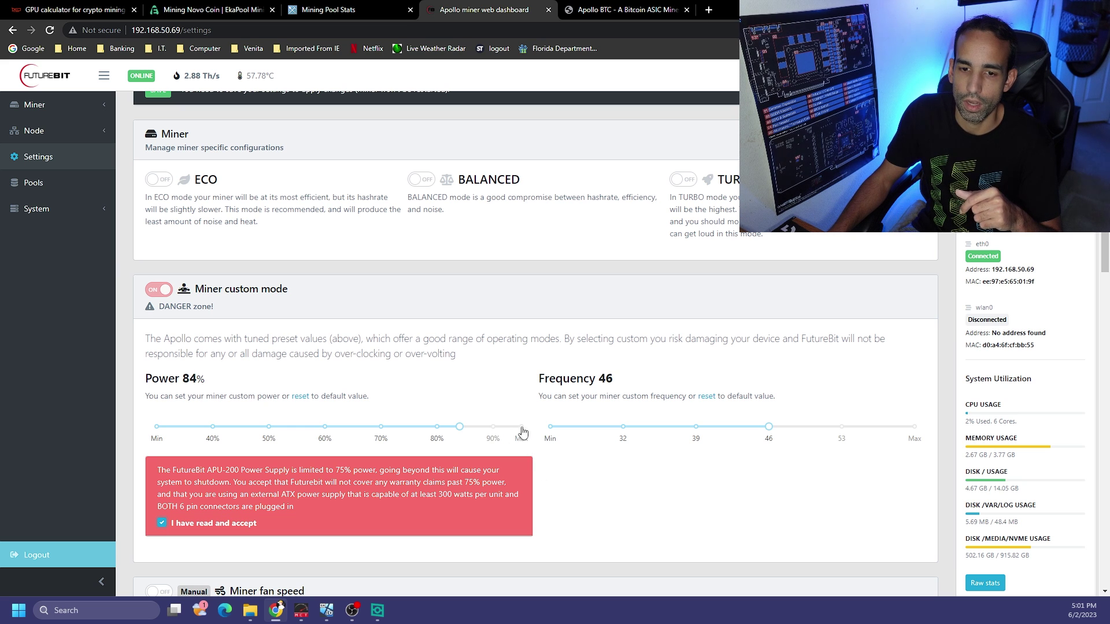
click(492, 427)
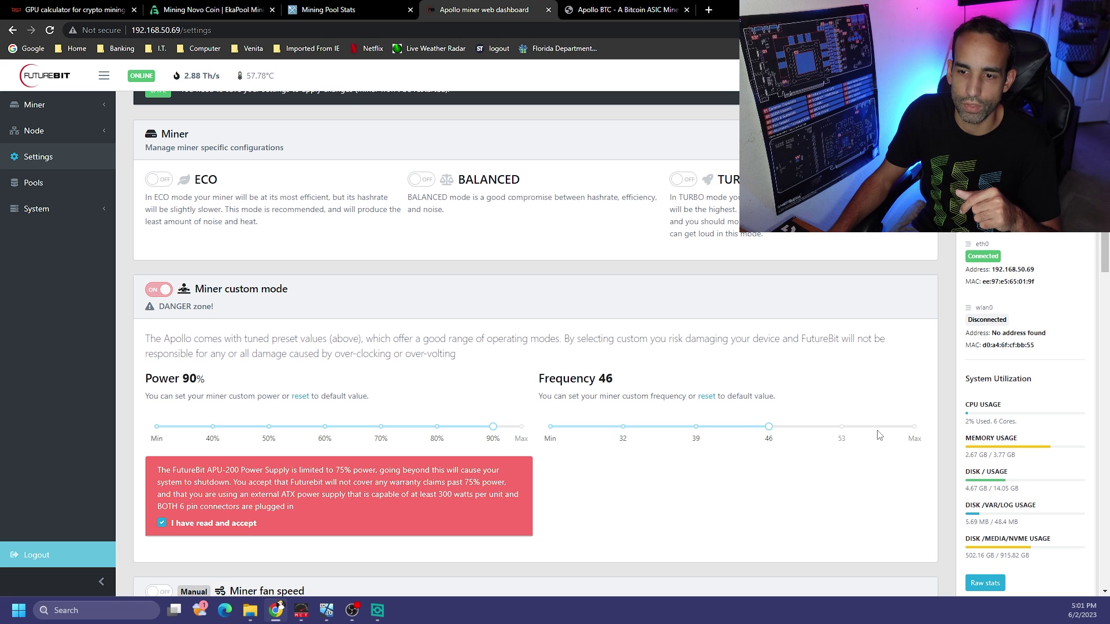
click(841, 427)
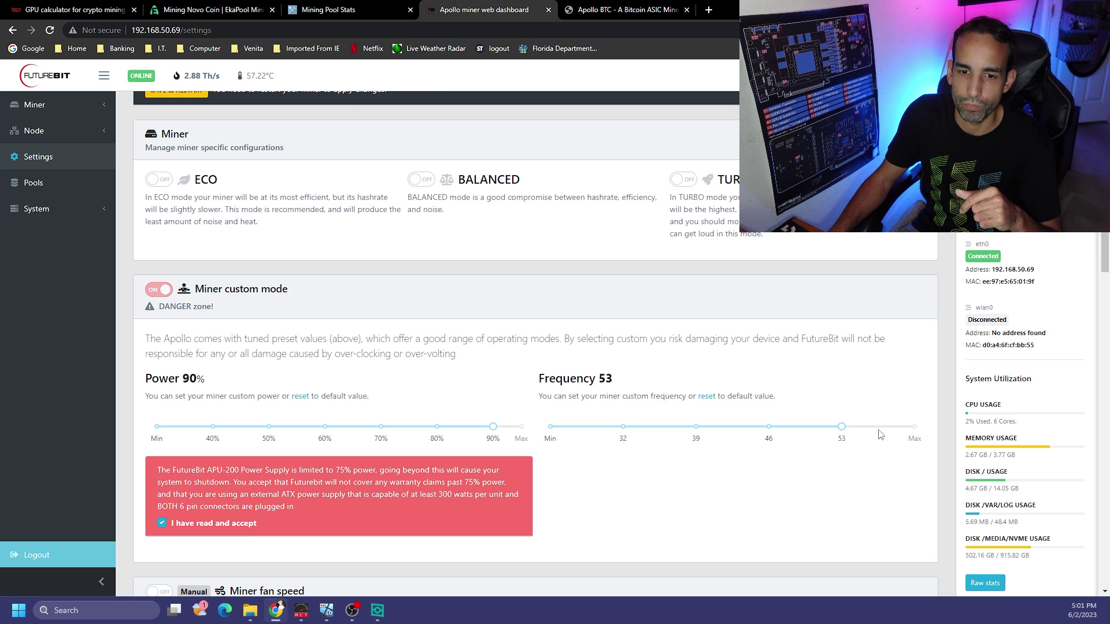
click(895, 428)
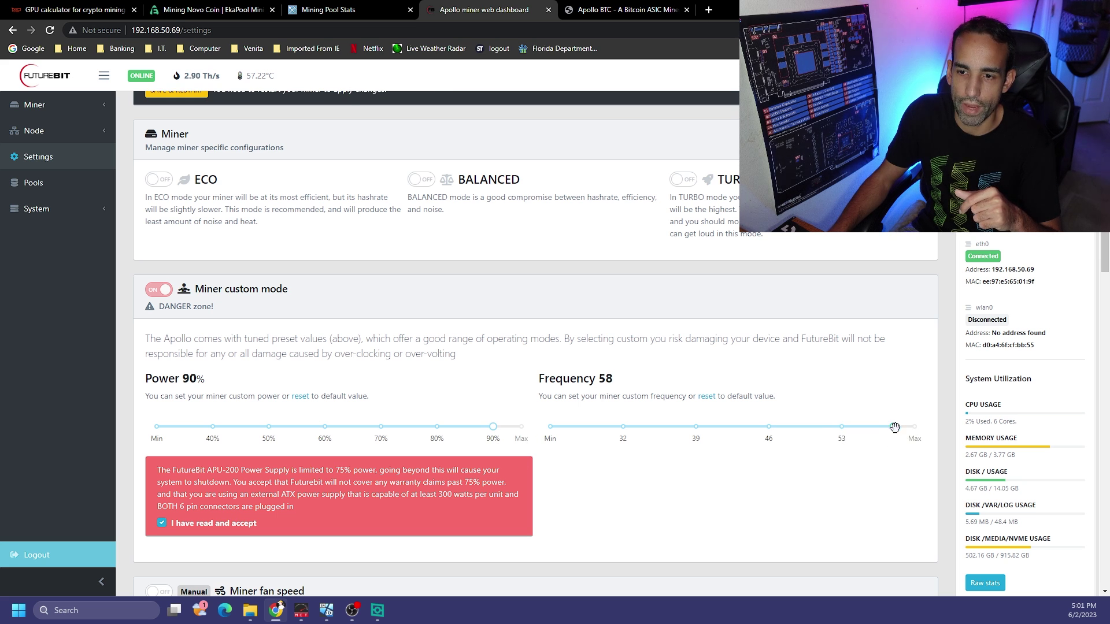
mouse_move(894, 428)
mouse_down()
mouse_move(925, 433)
mouse_move(898, 433)
mouse_up()
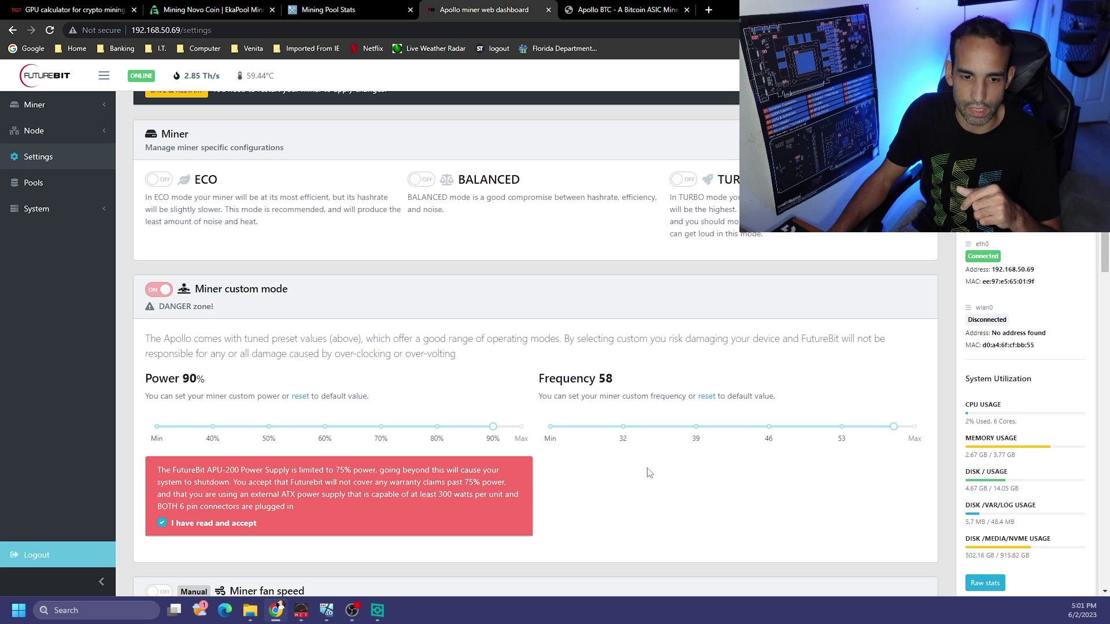
scroll(691, 471, down, 2)
scroll(688, 477, down, 1)
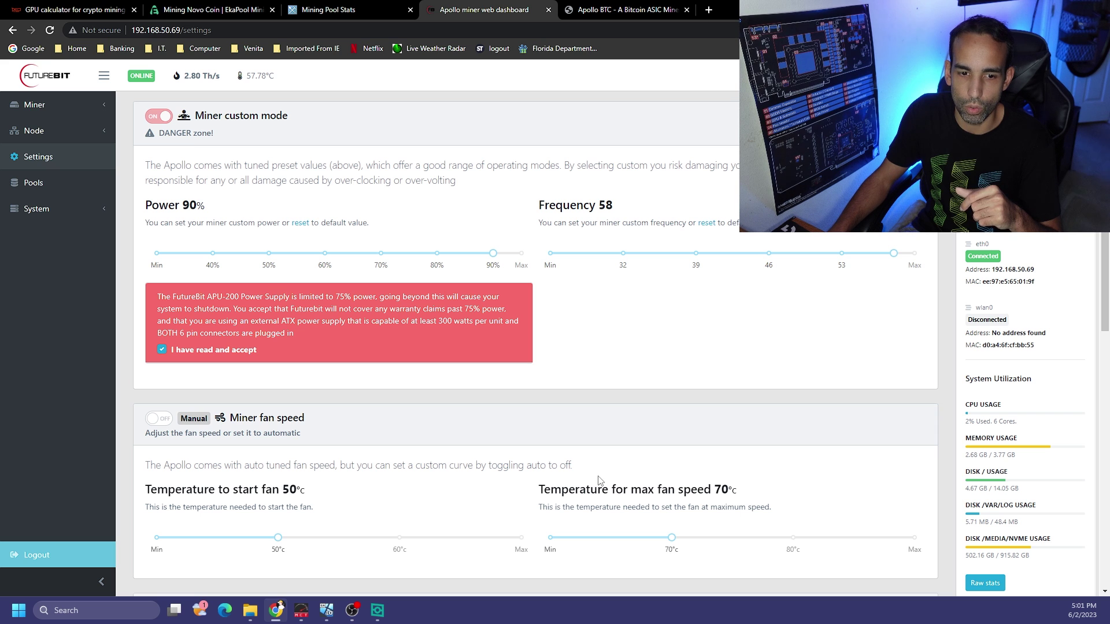
scroll(476, 455, up, 4)
click(184, 154)
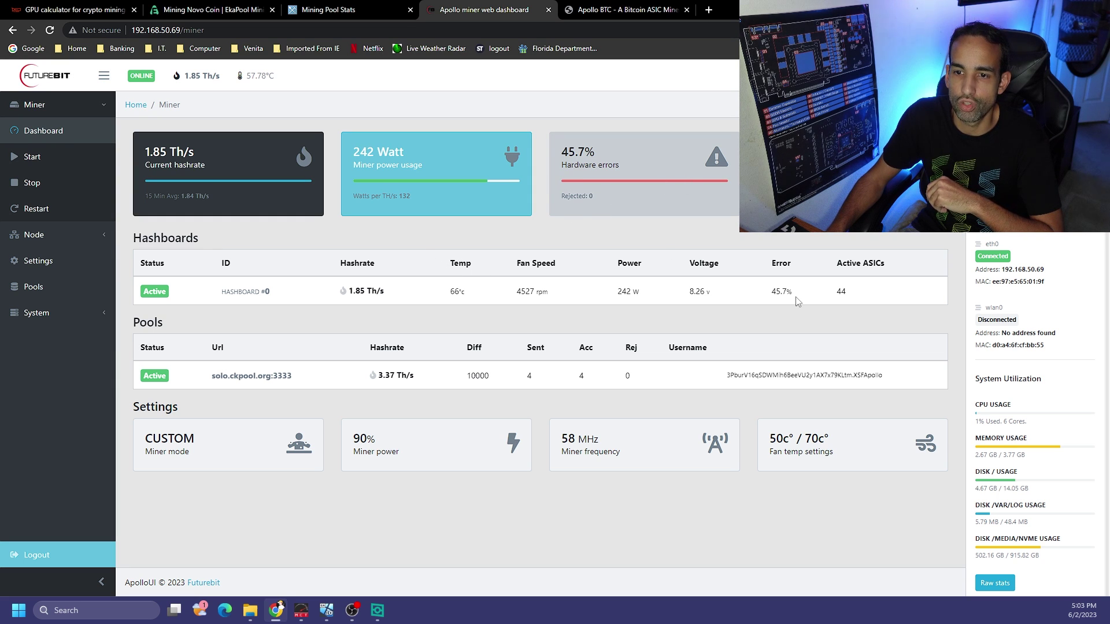
Noting the 45.7% hardware error rate, raise power to its 95% maximum and save.
drag(800, 298, 768, 298)
click(62, 264)
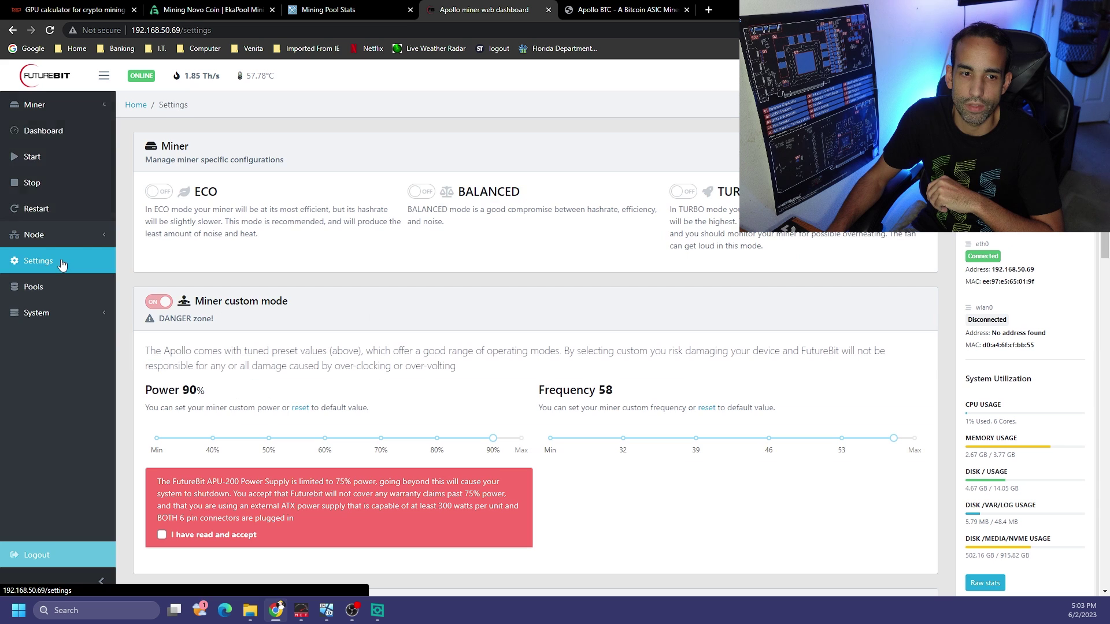
drag(495, 438, 521, 439)
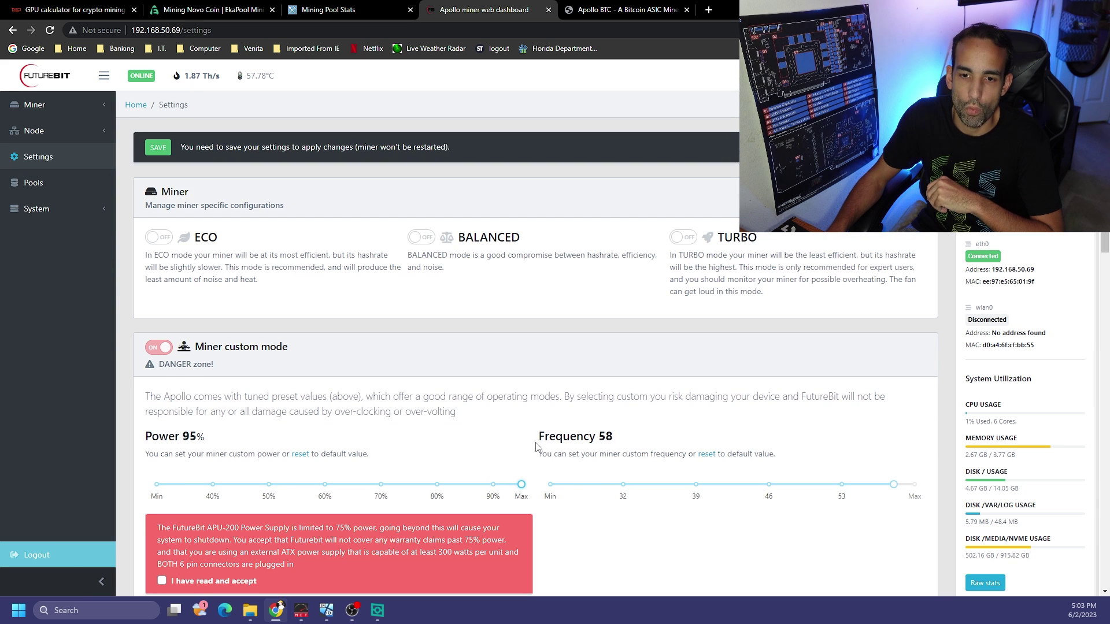
click(157, 148)
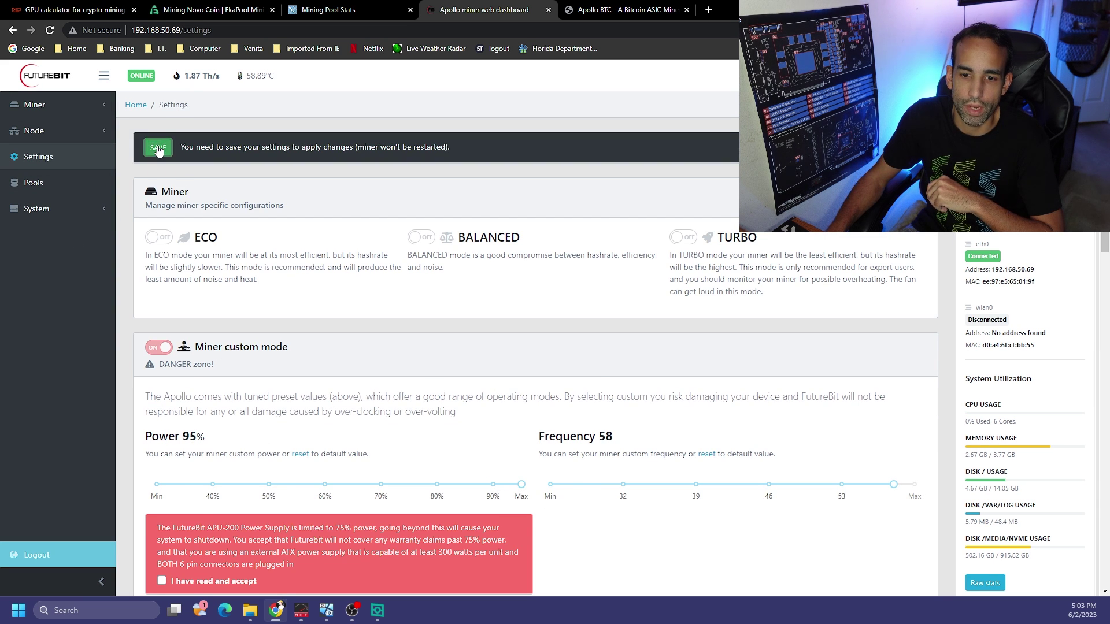
click(41, 105)
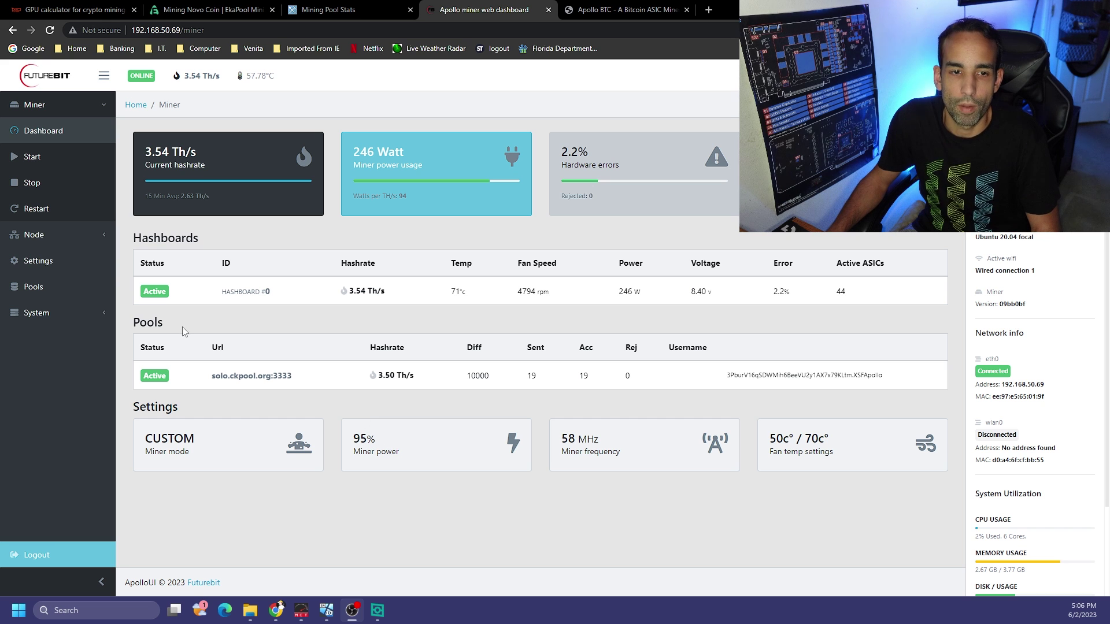
click(37, 261)
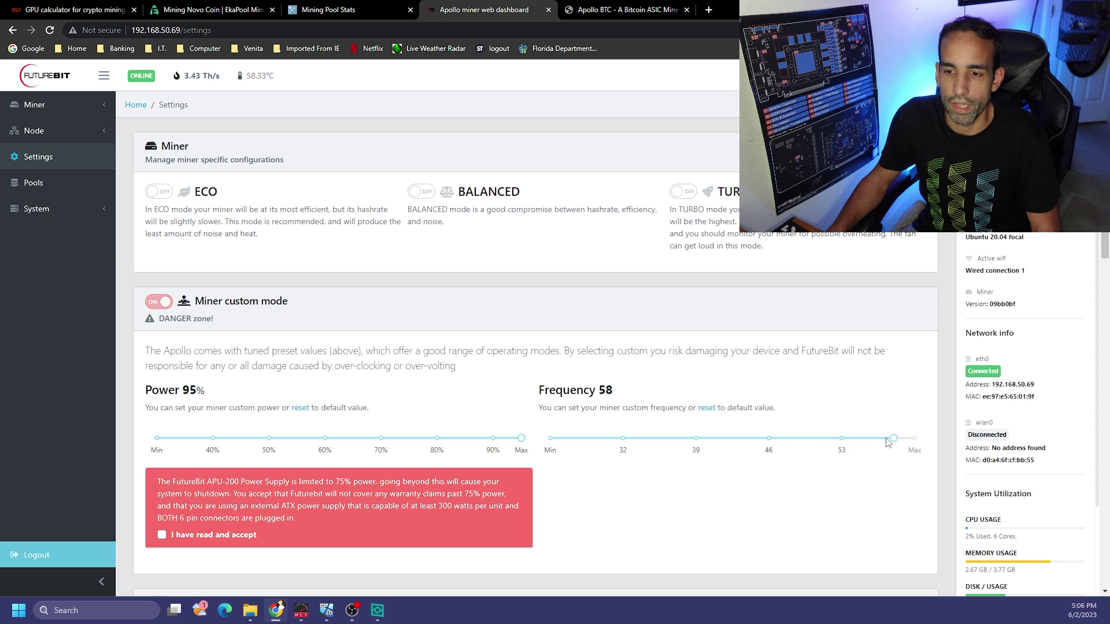
Drag the frequency slider to its 60 maximum, checking the product page's advertised hashrate.
drag(892, 437, 925, 437)
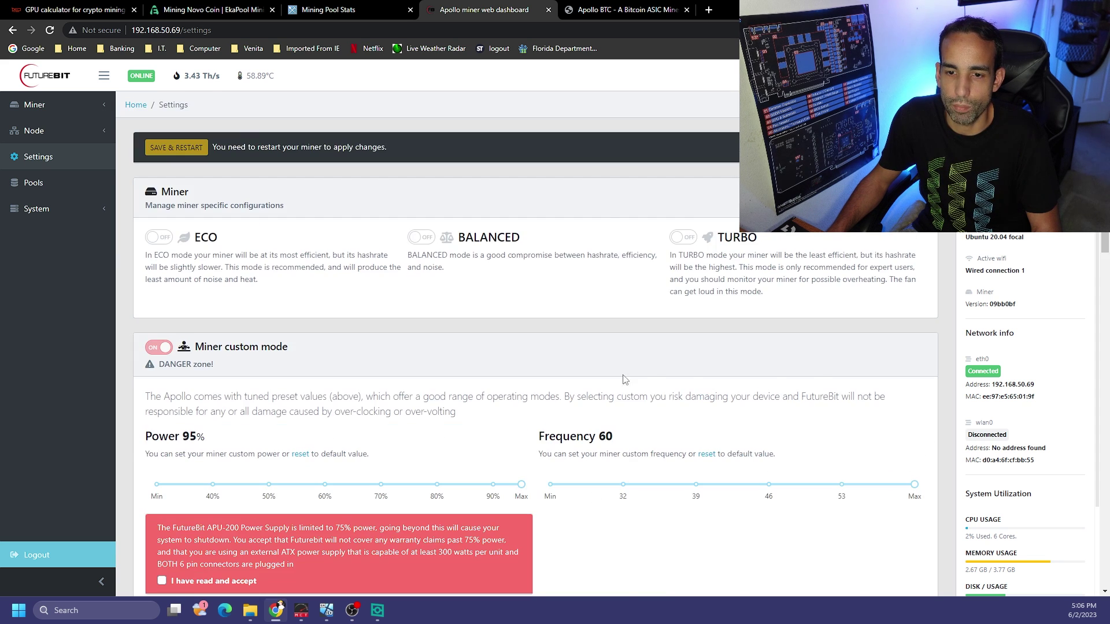
key(ctrl+Tab)
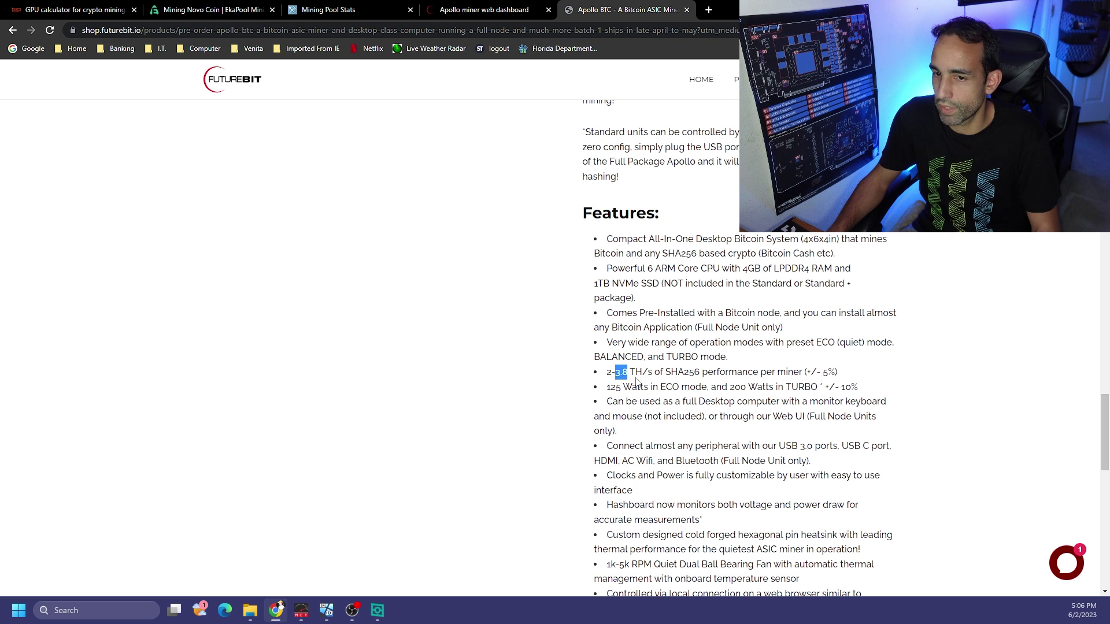
click(479, 8)
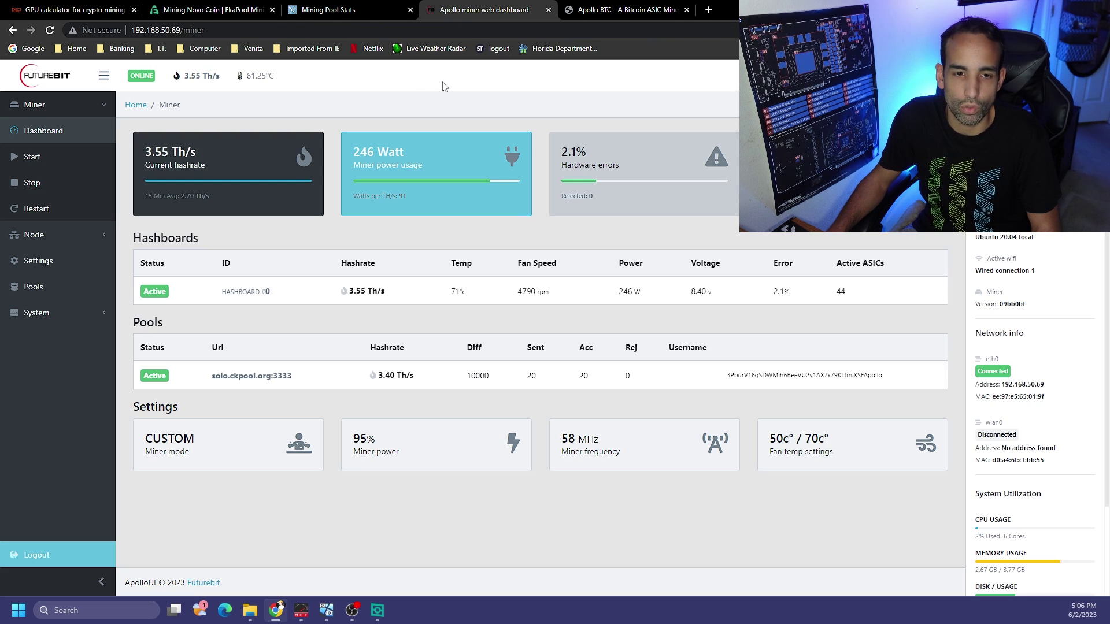
click(51, 260)
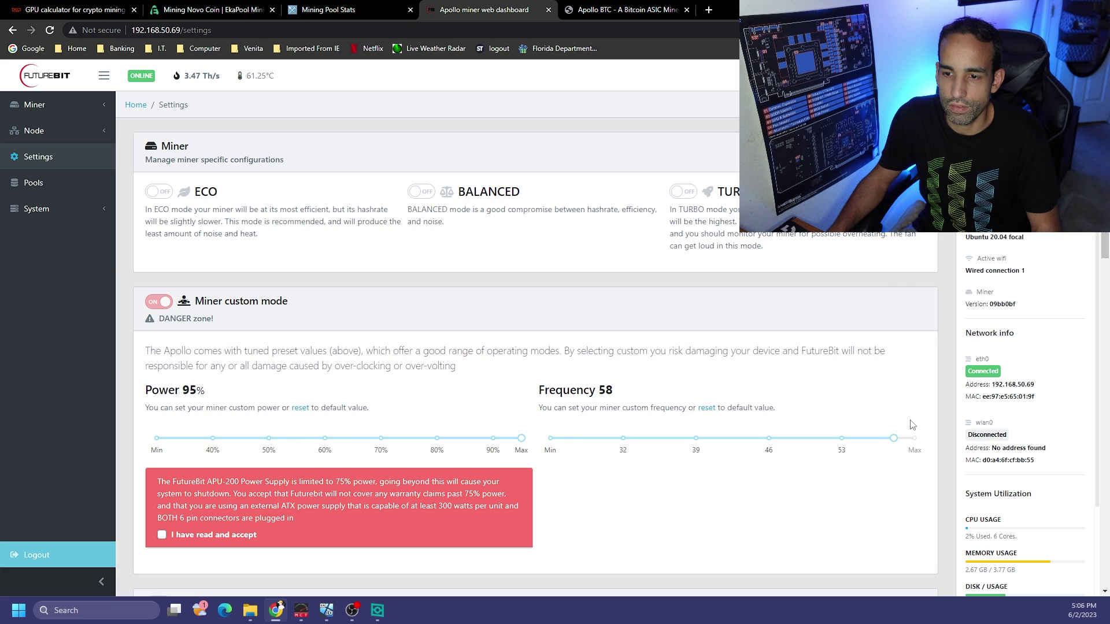
drag(893, 438, 934, 444)
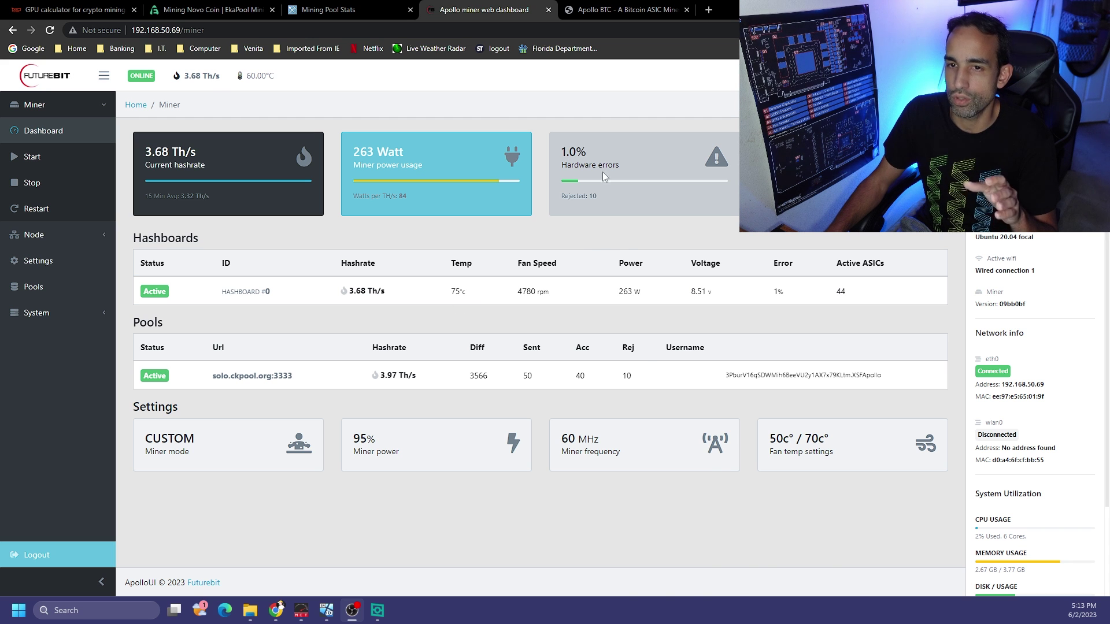
Return to the shop's Apollo BTC product page to compare its advertised 2-3.8 TH/s hashrate.
click(622, 9)
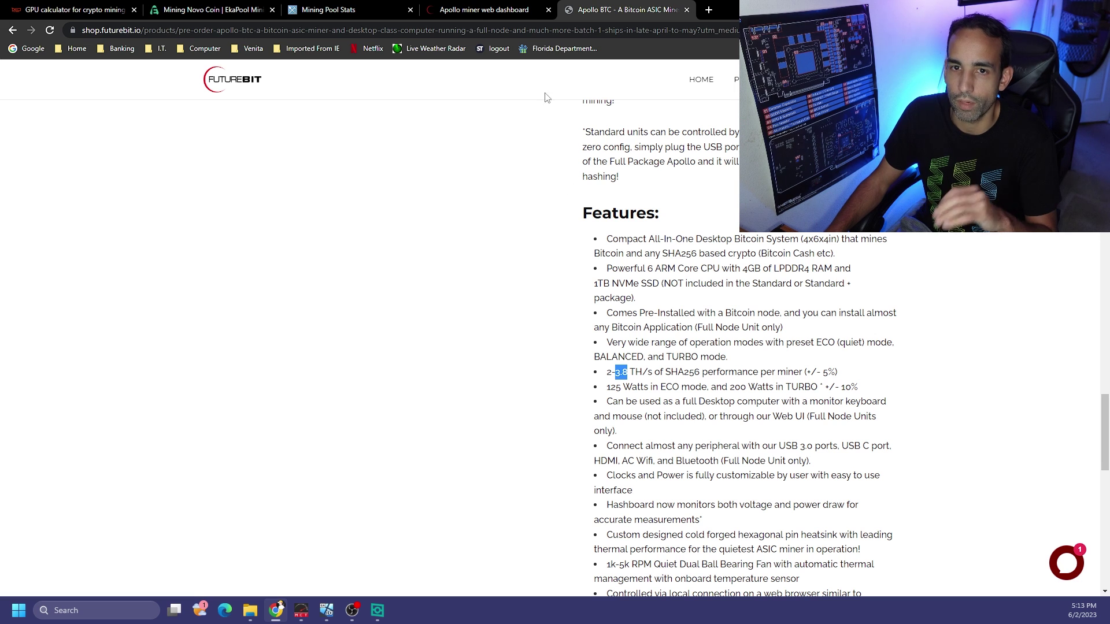
click(498, 10)
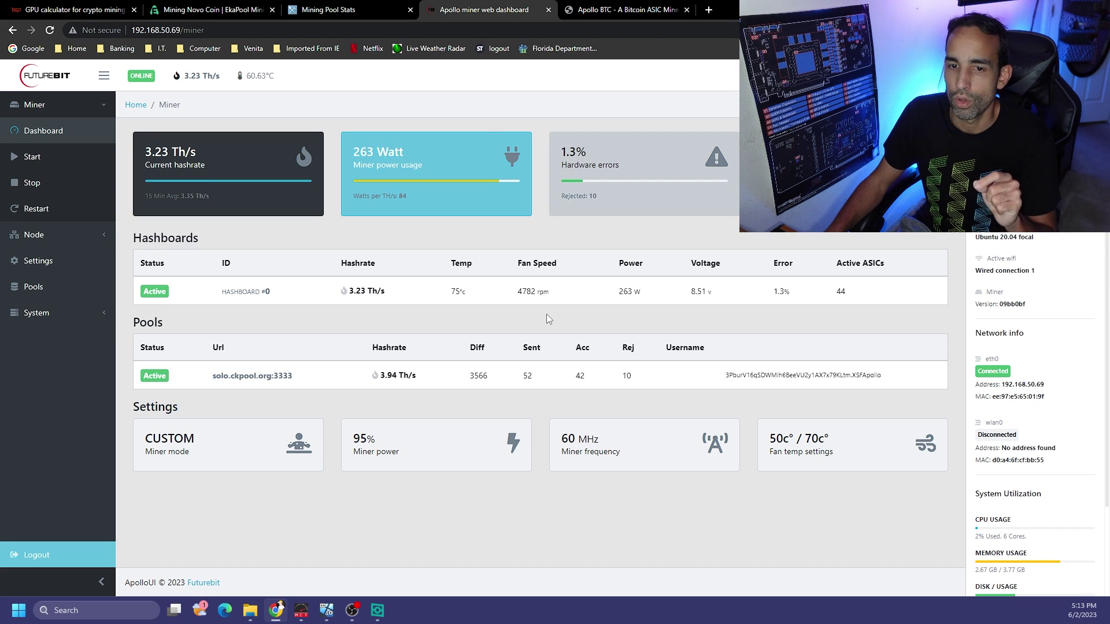